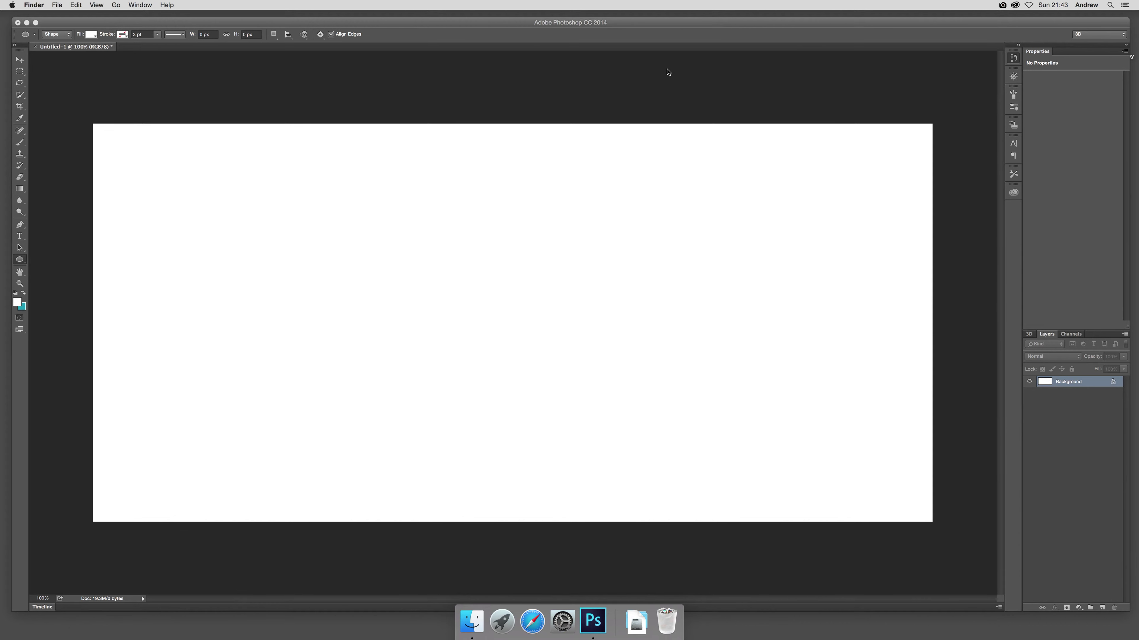
Step: Bring Photoshop to the front and switch the blank document to 32 Bits/Channel mode
{"action": "left_click", "coordinate": [443, 25]}
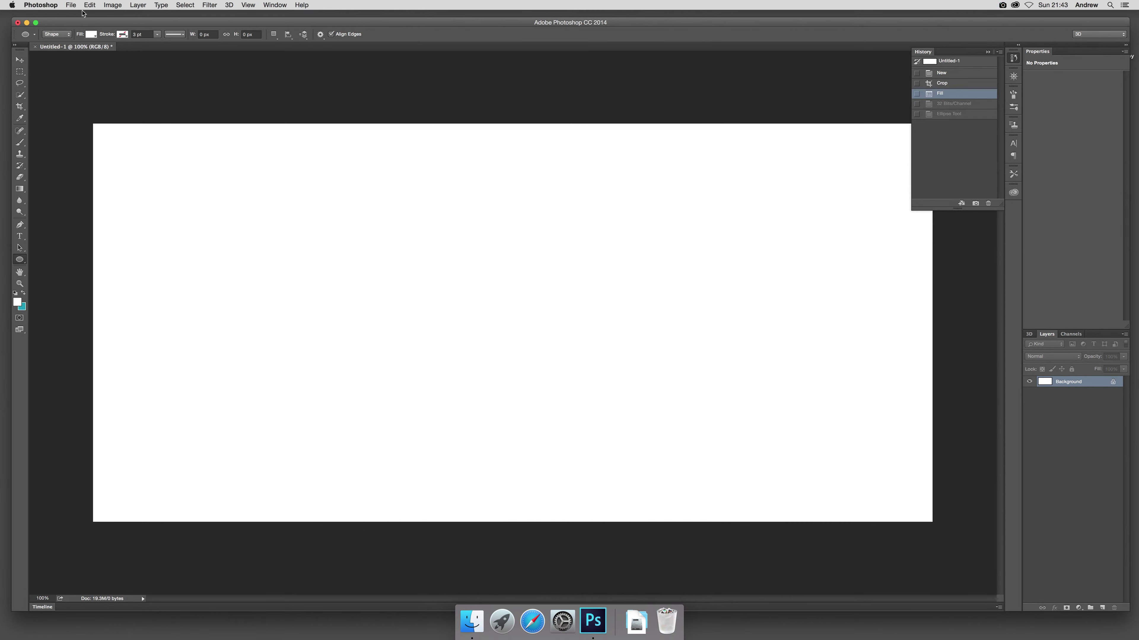
{"action": "left_click", "coordinate": [112, 5]}
{"action": "mouse_move", "coordinate": [115, 16]}
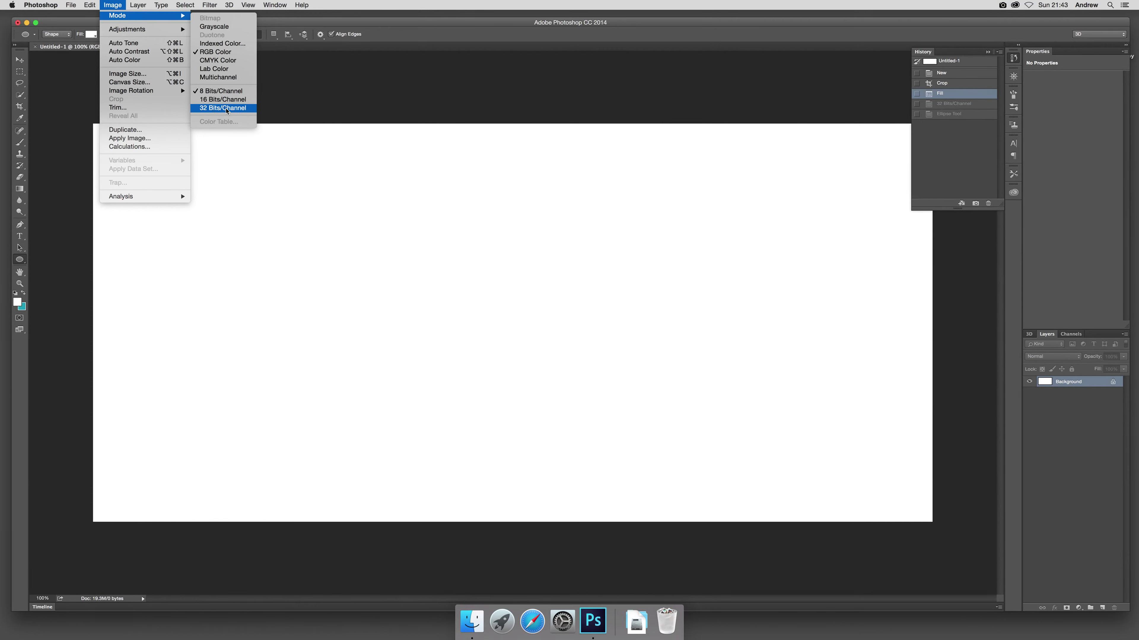
{"action": "left_click", "coordinate": [235, 110]}
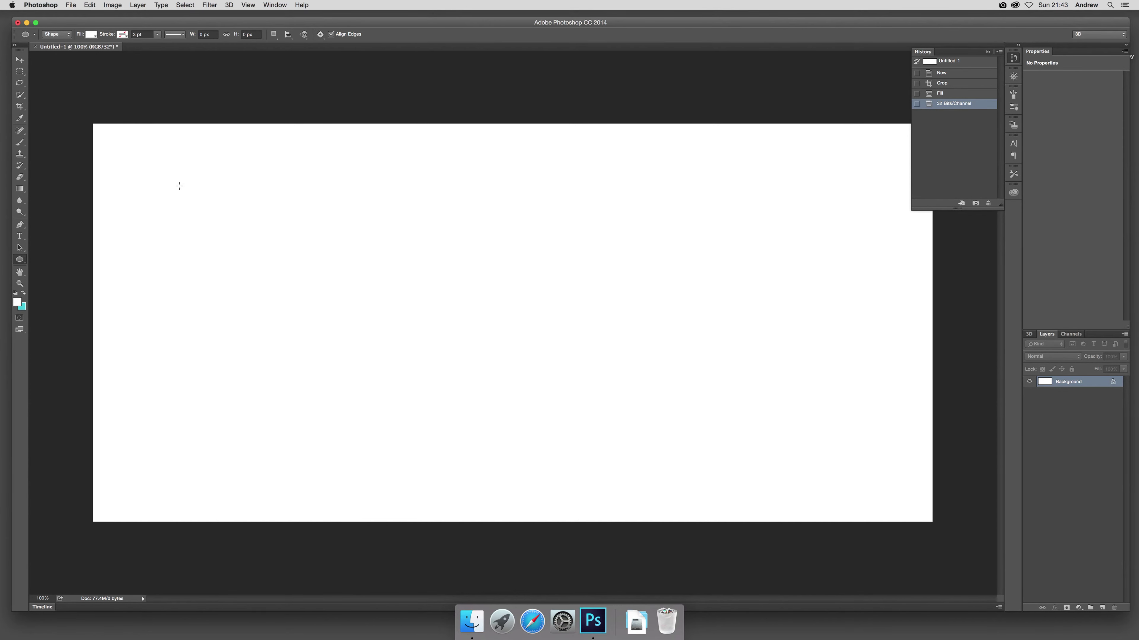
Step: Draw a circle with the Ellipse tool and add a Gradient Overlay layer style
{"action": "left_click_drag", "start_coordinate": [187, 191], "coordinate": [424, 424]}
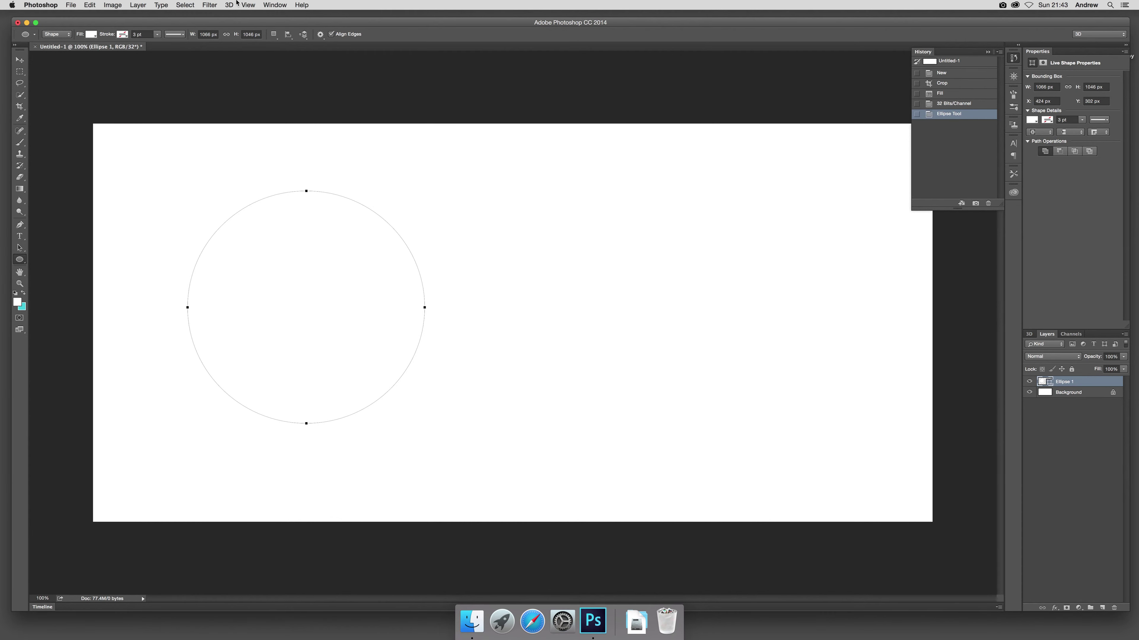
{"action": "left_click", "coordinate": [138, 6]}
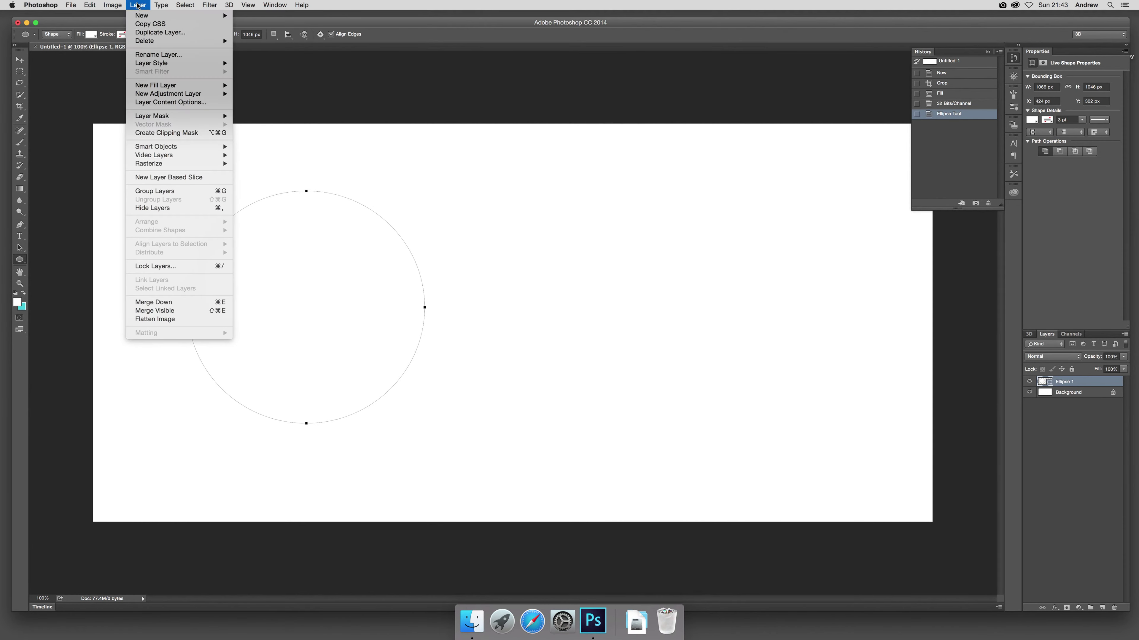
{"action": "mouse_move", "coordinate": [179, 63]}
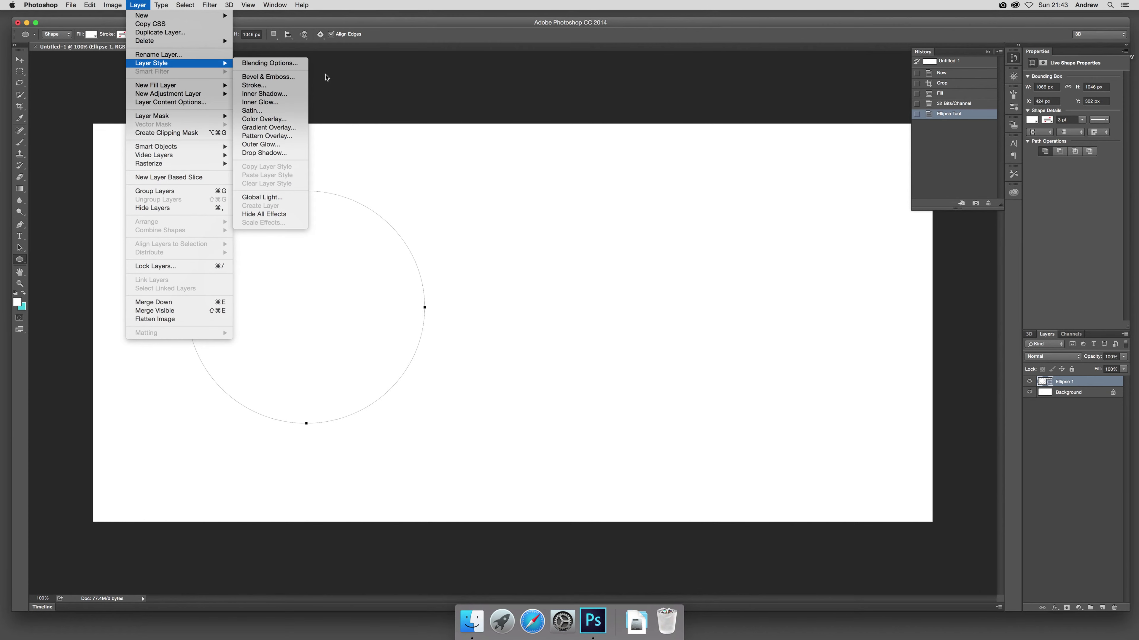
{"action": "left_click", "coordinate": [285, 130]}
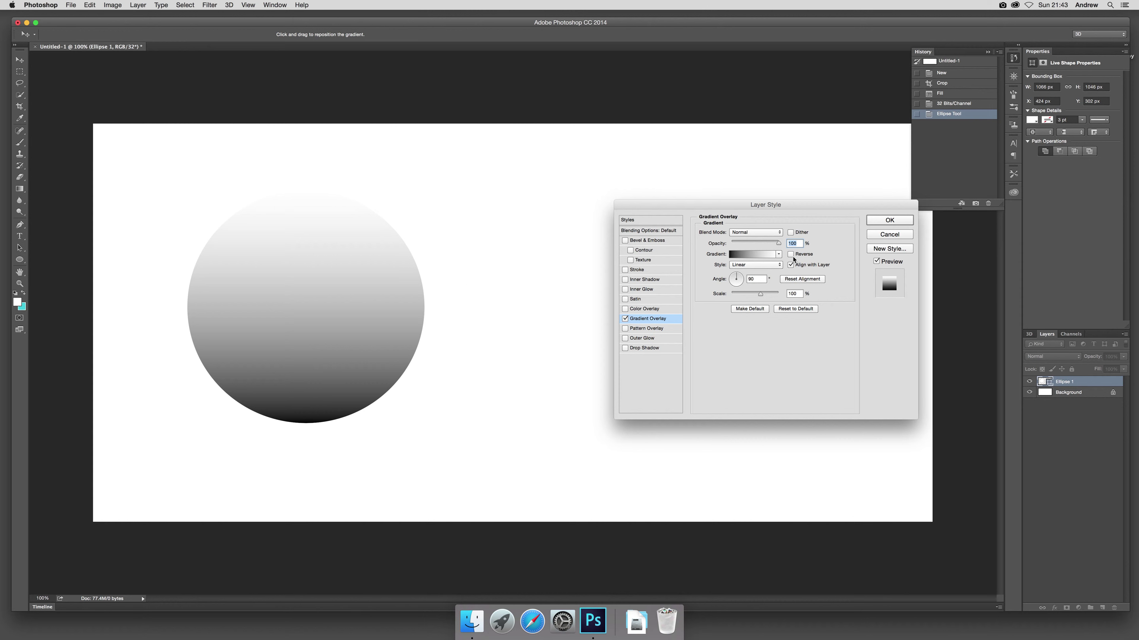
Step: Give the overlay a colourful striped rainbow gradient preset in Radial style and confirm
{"action": "left_click", "coordinate": [779, 254]}
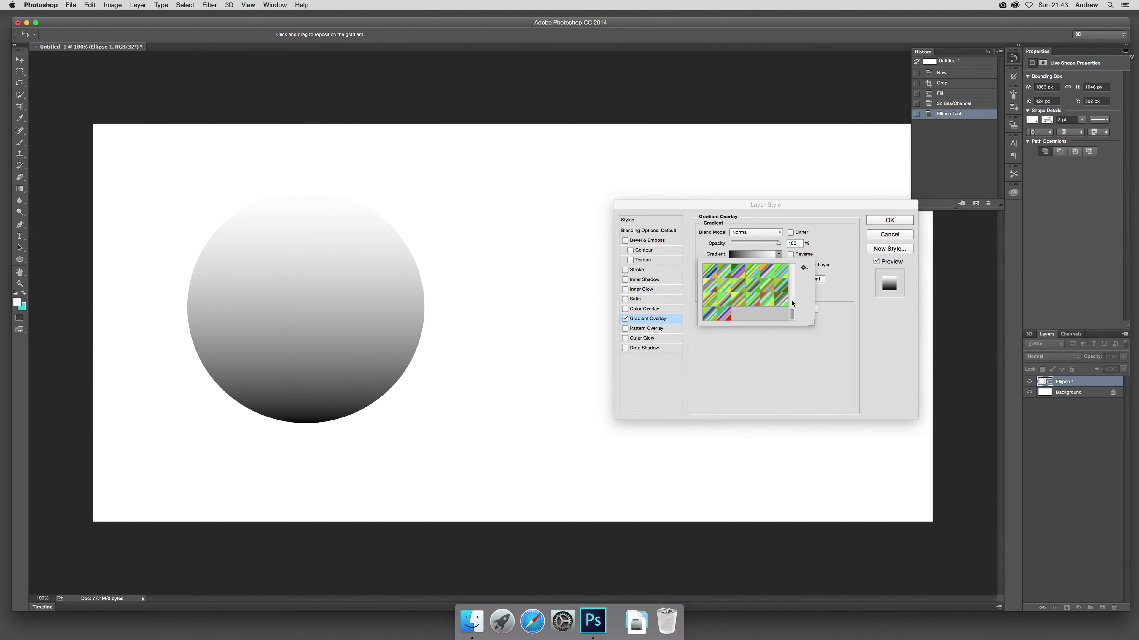
{"action": "left_click_drag", "start_coordinate": [792, 316], "coordinate": [793, 273]}
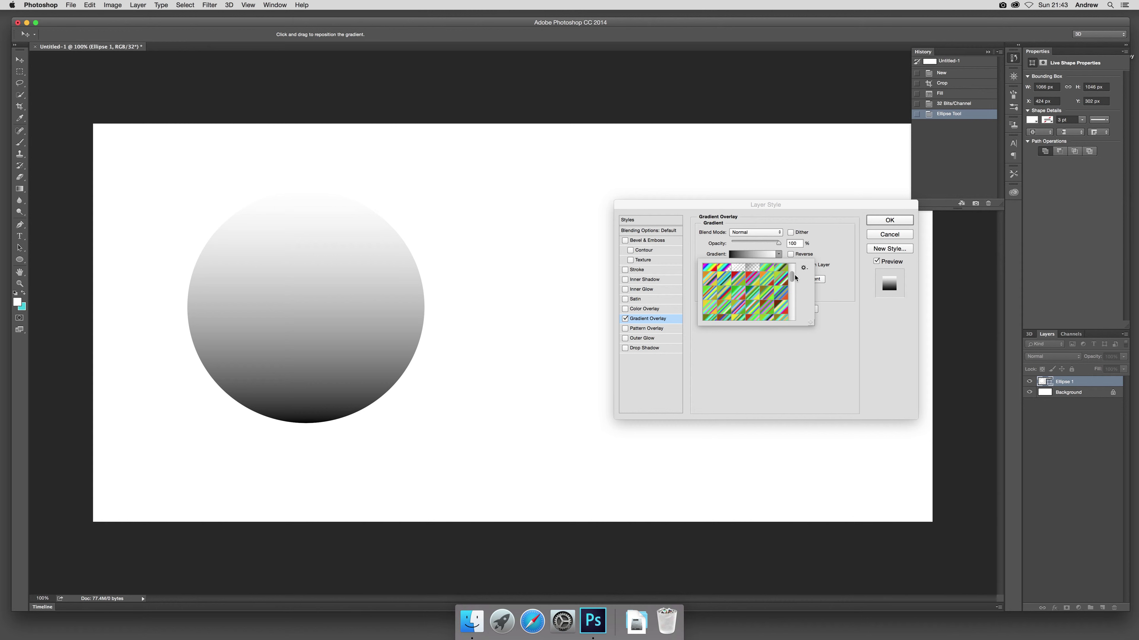
{"action": "left_click", "coordinate": [780, 269]}
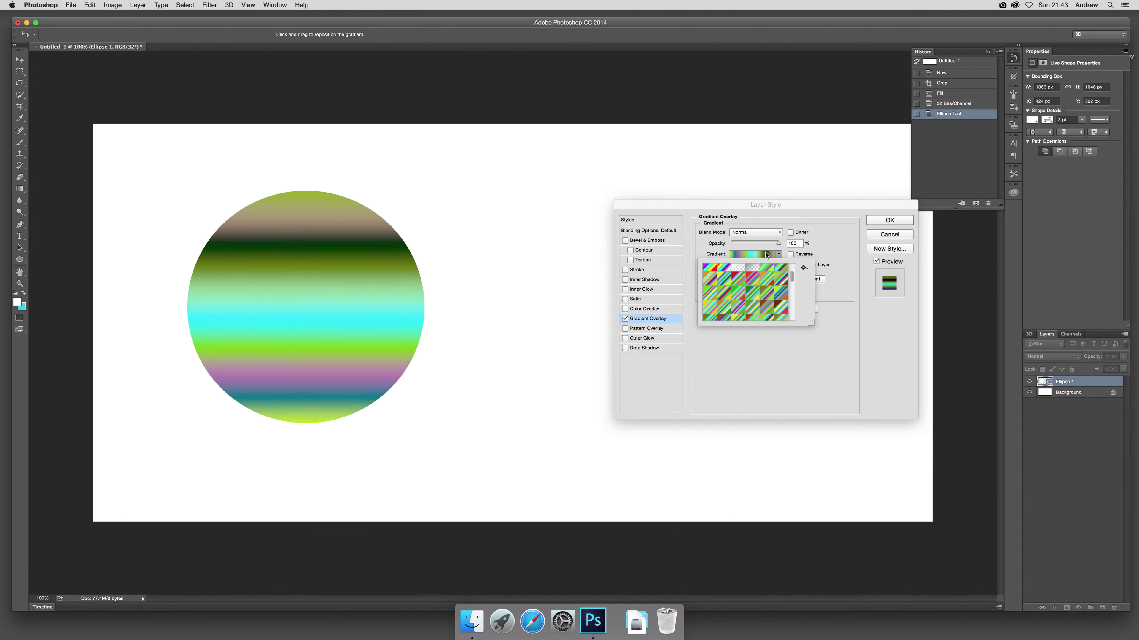
{"action": "left_click", "coordinate": [831, 365]}
{"action": "left_click", "coordinate": [755, 265]}
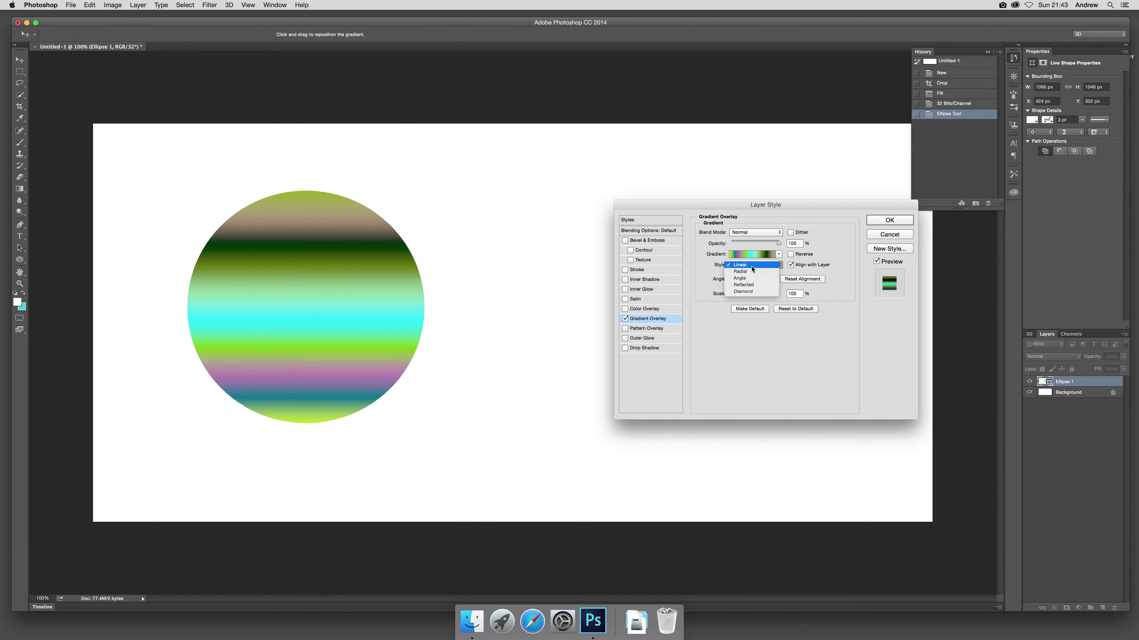
{"action": "left_click", "coordinate": [750, 272]}
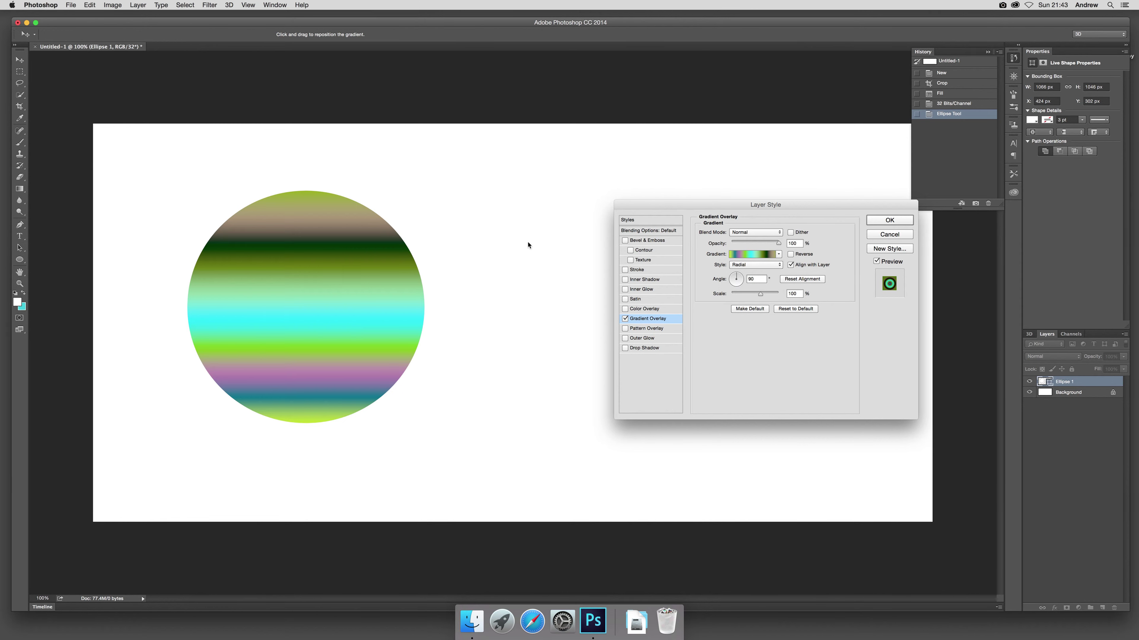
{"action": "left_click", "coordinate": [899, 222]}
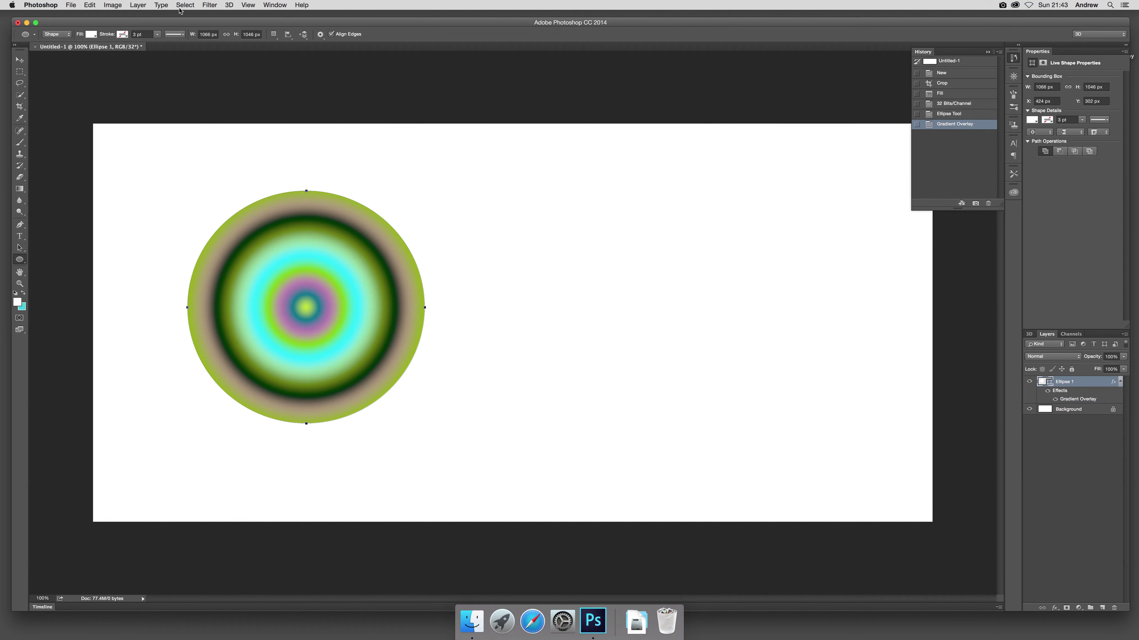
Step: Convert the gradient circle layer to a smart object
{"action": "left_click", "coordinate": [138, 5]}
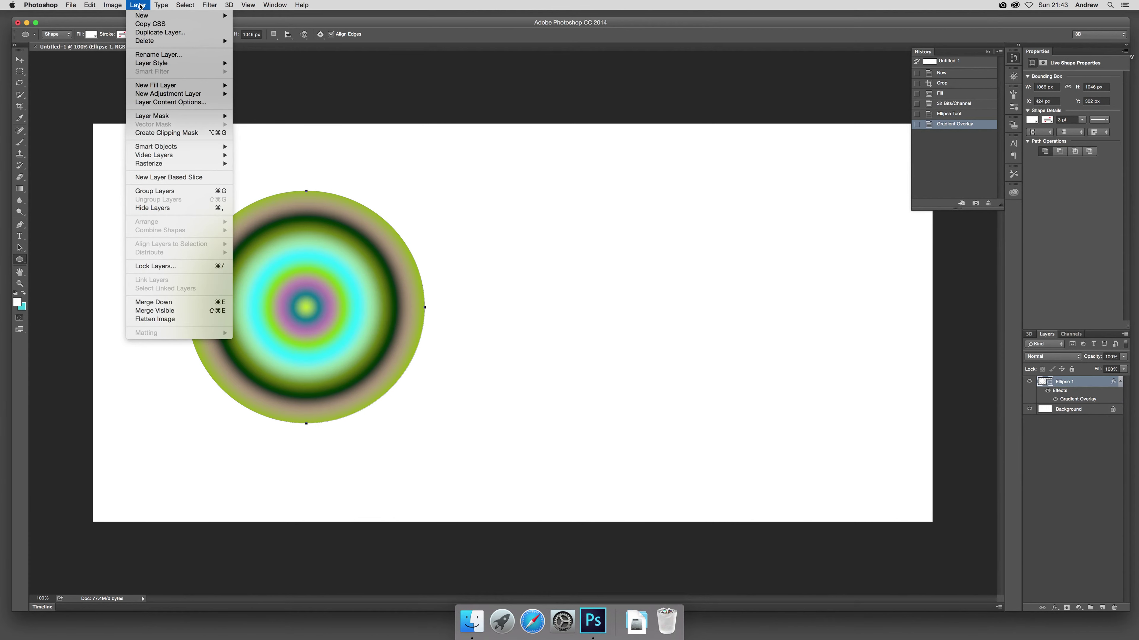
{"action": "mouse_move", "coordinate": [187, 147]}
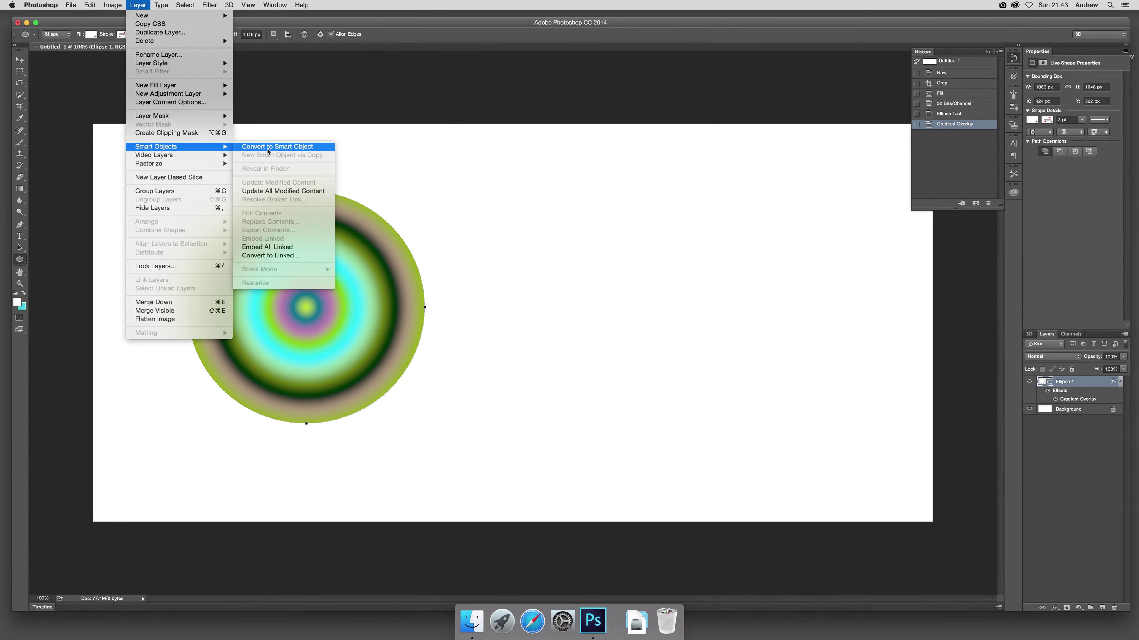
{"action": "left_click", "coordinate": [268, 149]}
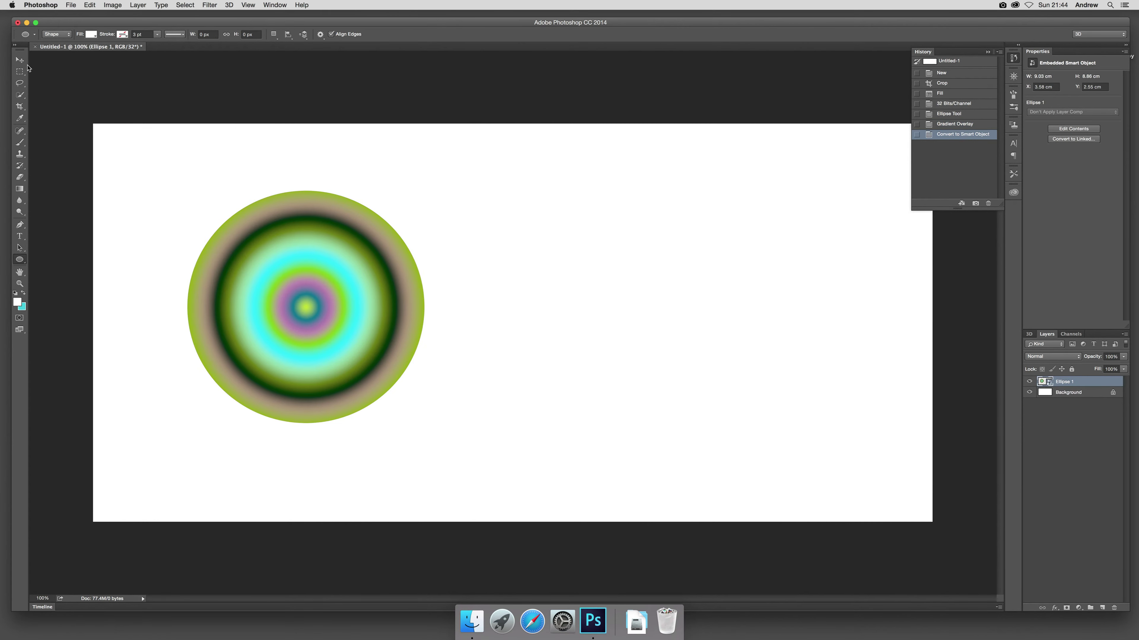
Step: Alt-drag a duplicate circle, Ellipse 1 copy, down and to the right to overlap the original
{"action": "left_click", "coordinate": [20, 60]}
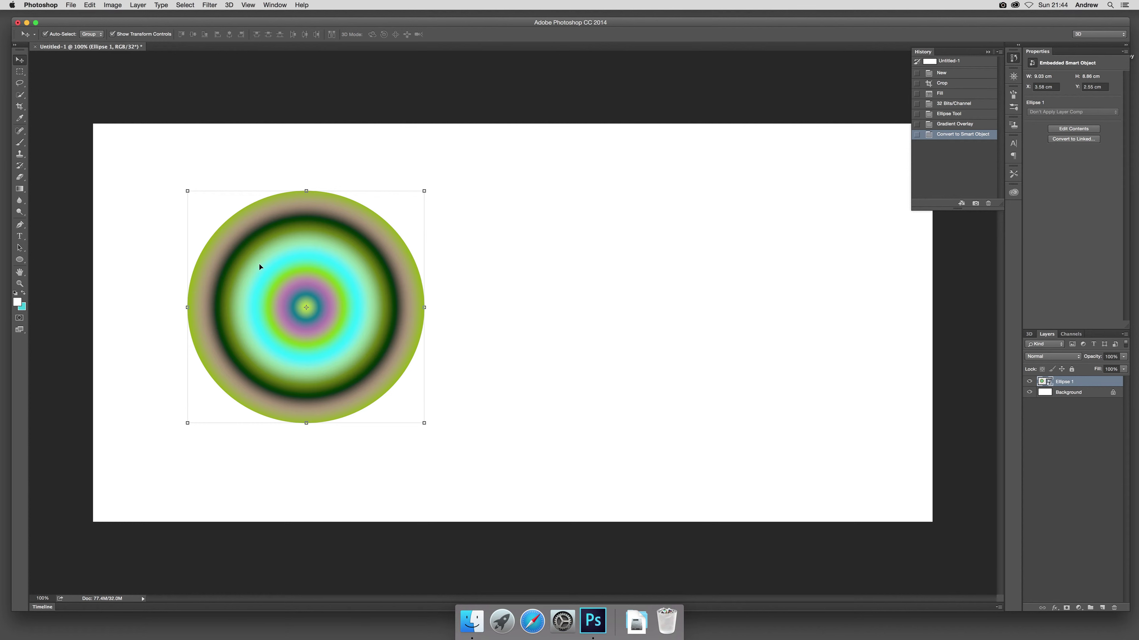
{"action": "left_click_drag", "start_coordinate": [305, 276], "coordinate": [388, 318]}
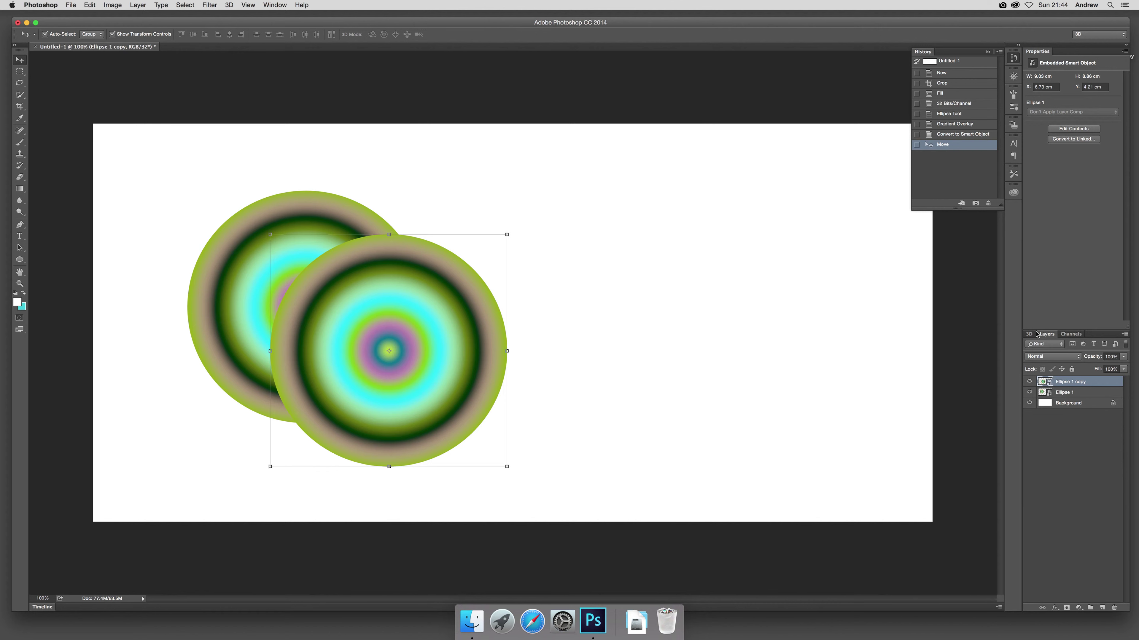
{"action": "left_click", "coordinate": [274, 5]}
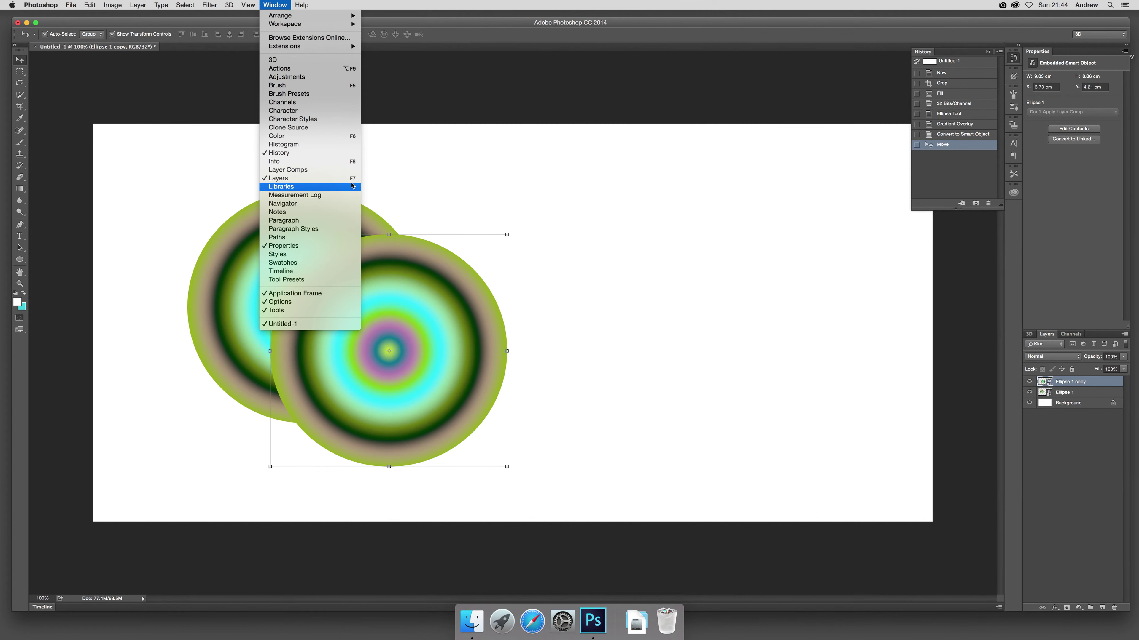
Step: Set the circle copy's blend mode to Difference
{"action": "left_click", "coordinate": [1028, 340]}
{"action": "left_click", "coordinate": [1044, 357]}
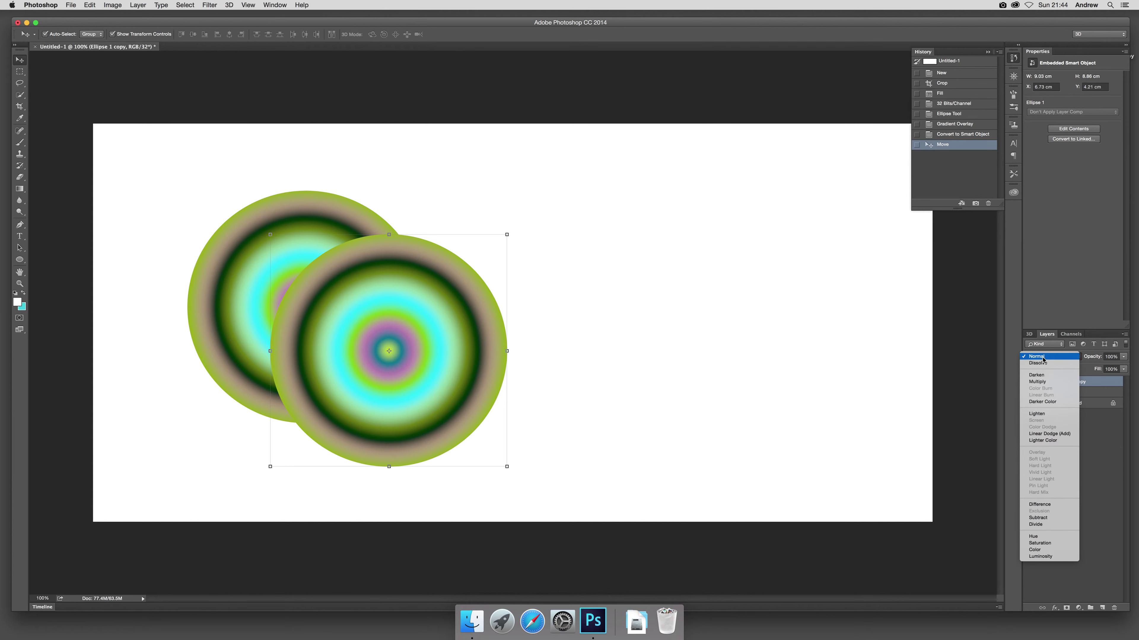
{"action": "left_click", "coordinate": [1039, 504]}
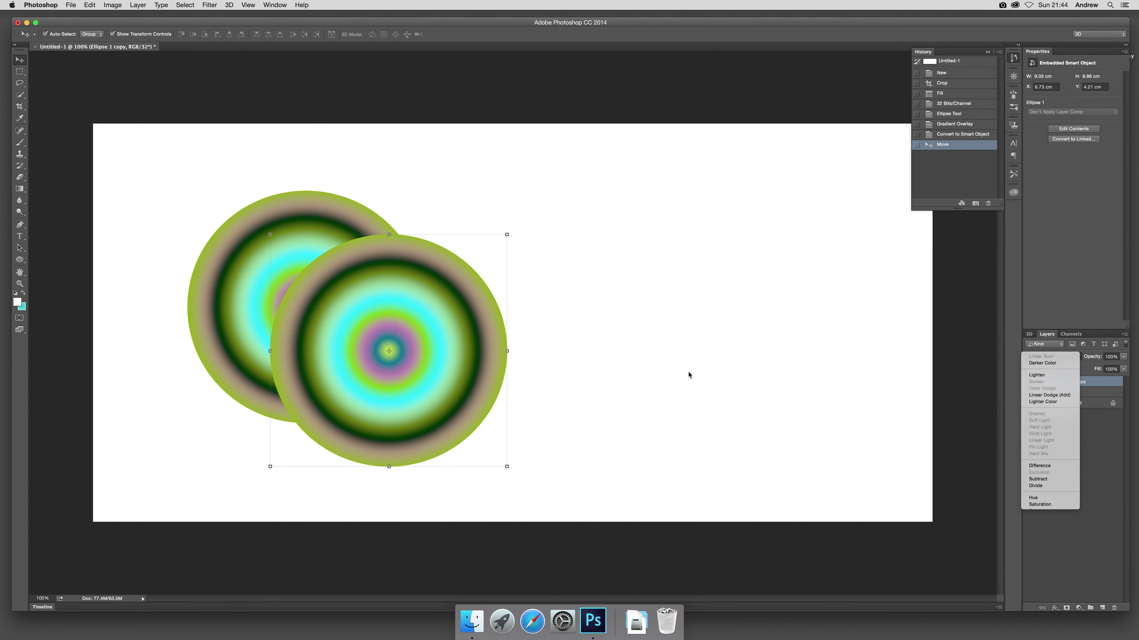
Step: Nudge the copy, add another duplicate down-left, and reposition the pale purple circle
{"action": "left_click_drag", "start_coordinate": [374, 312], "coordinate": [349, 313]}
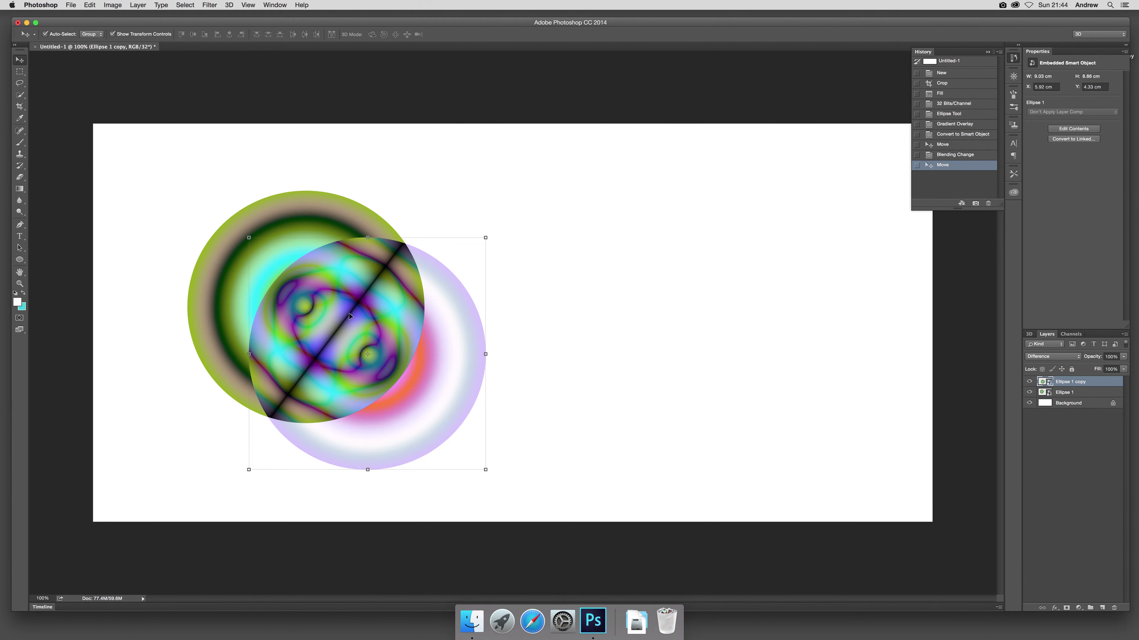
{"action": "left_click_drag", "start_coordinate": [360, 320], "coordinate": [292, 298]}
{"action": "left_click_drag", "start_coordinate": [452, 345], "coordinate": [400, 368]}
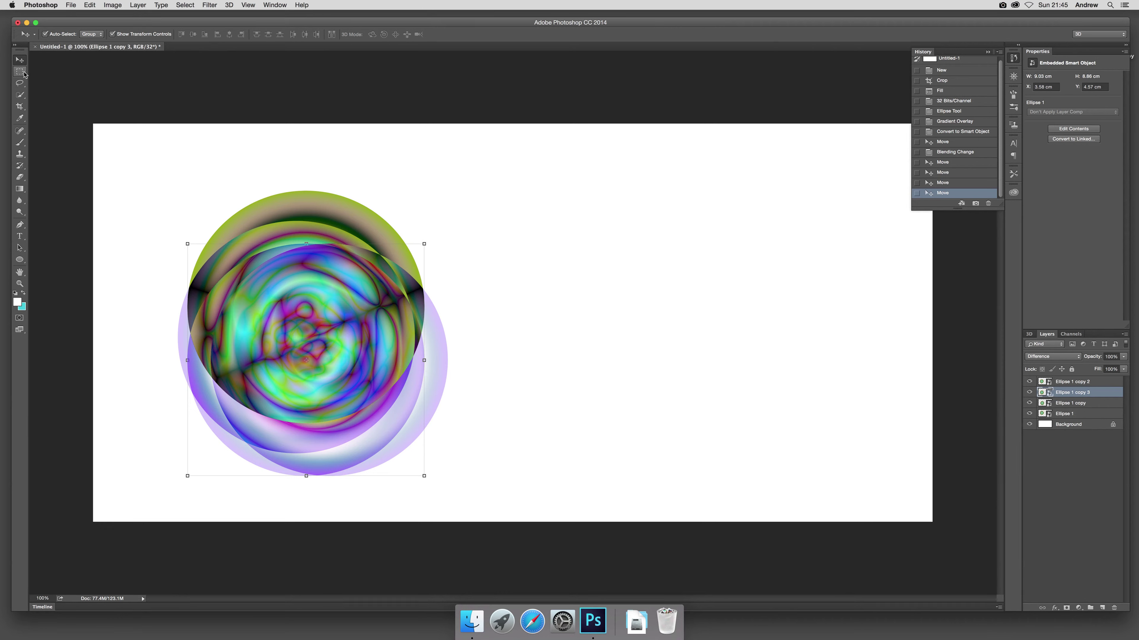
Step: Flatten the image and marquee-select a square region in the pattern's centre
{"action": "left_click", "coordinate": [137, 5]}
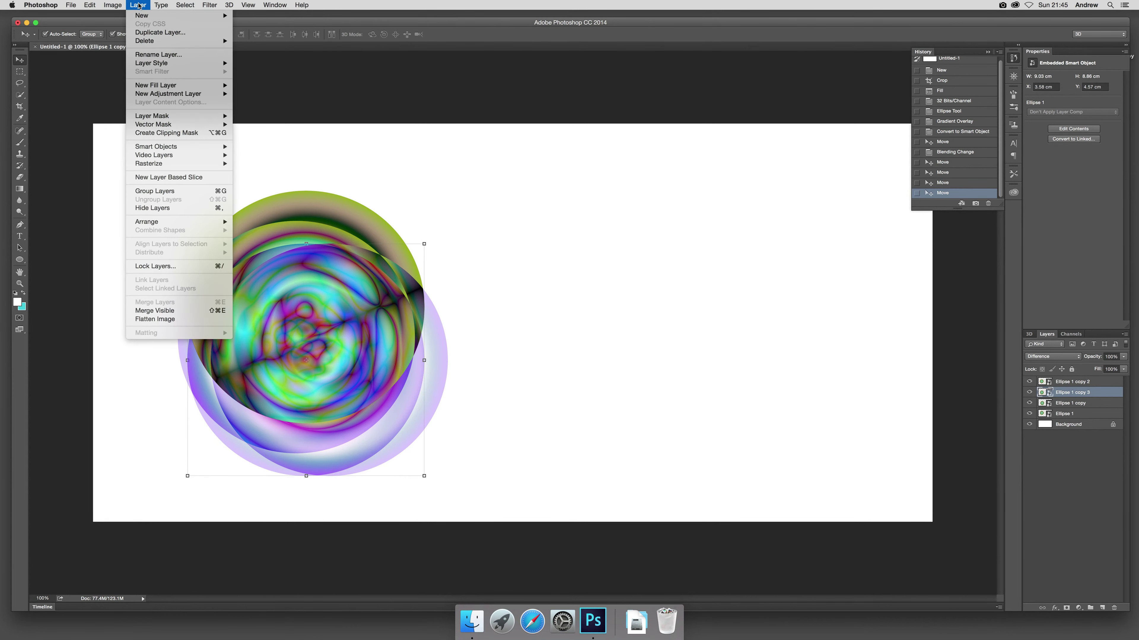
{"action": "left_click", "coordinate": [164, 319]}
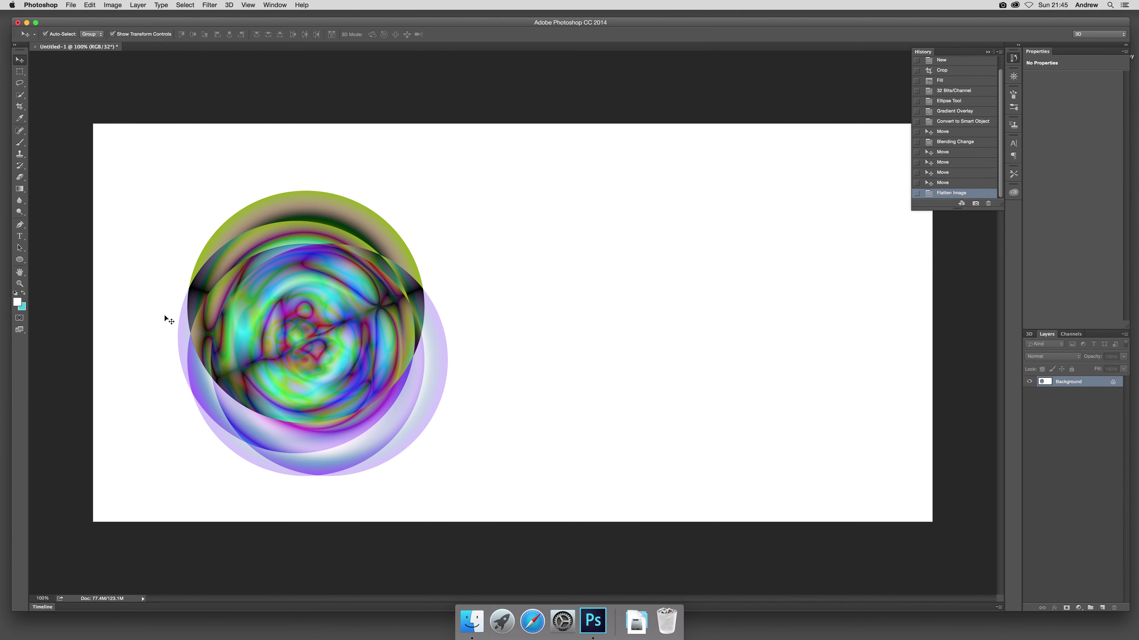
{"action": "left_click", "coordinate": [19, 72]}
{"action": "left_click_drag", "start_coordinate": [245, 292], "coordinate": [359, 400]}
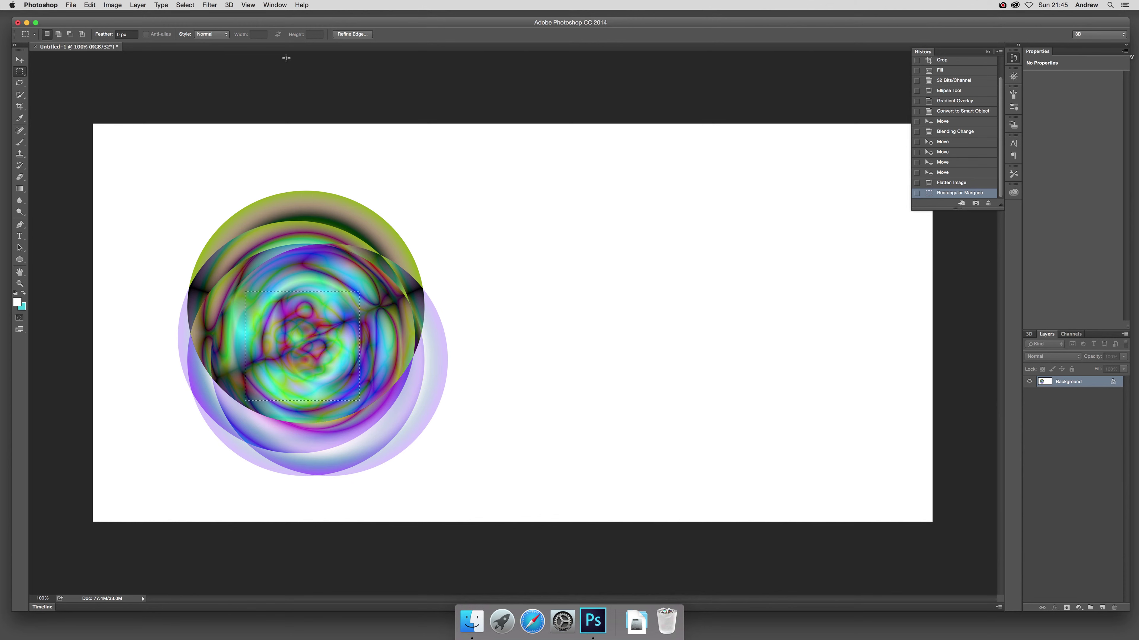
Step: Browse the Image adjustments menu and close it without applying any adjustment
{"action": "left_click", "coordinate": [113, 5]}
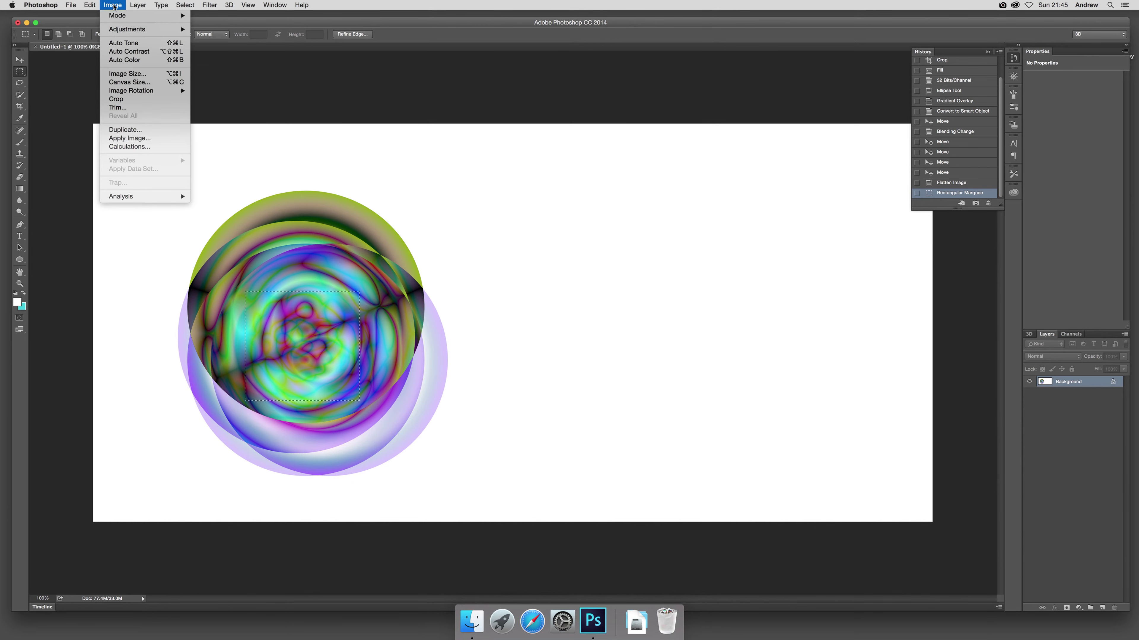
{"action": "mouse_move", "coordinate": [128, 29]}
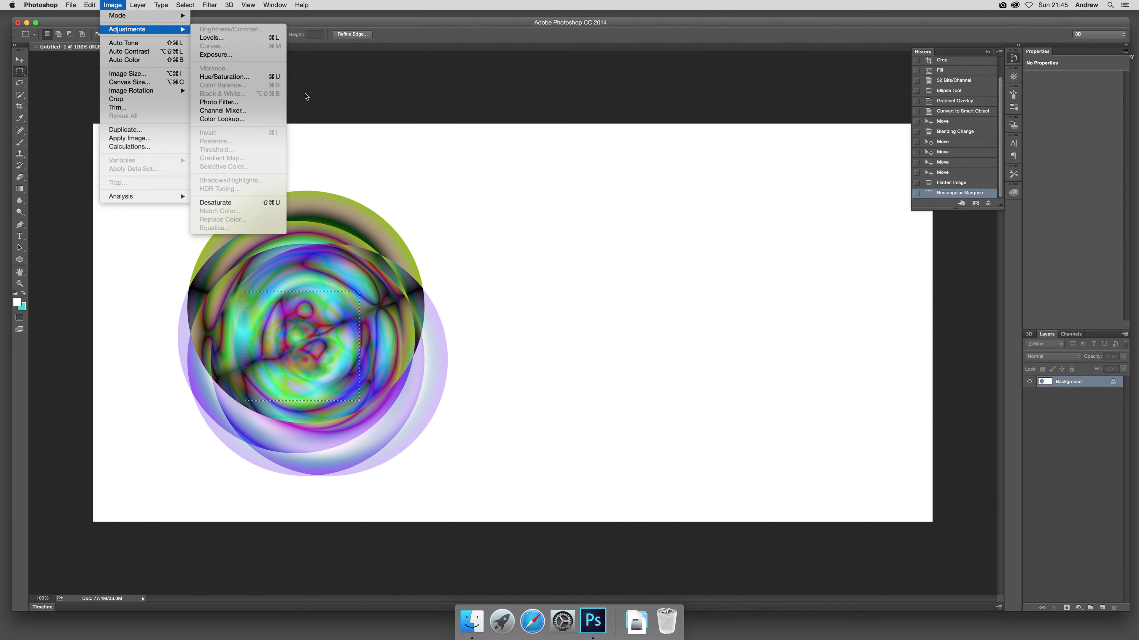
{"action": "left_click", "coordinate": [365, 100]}
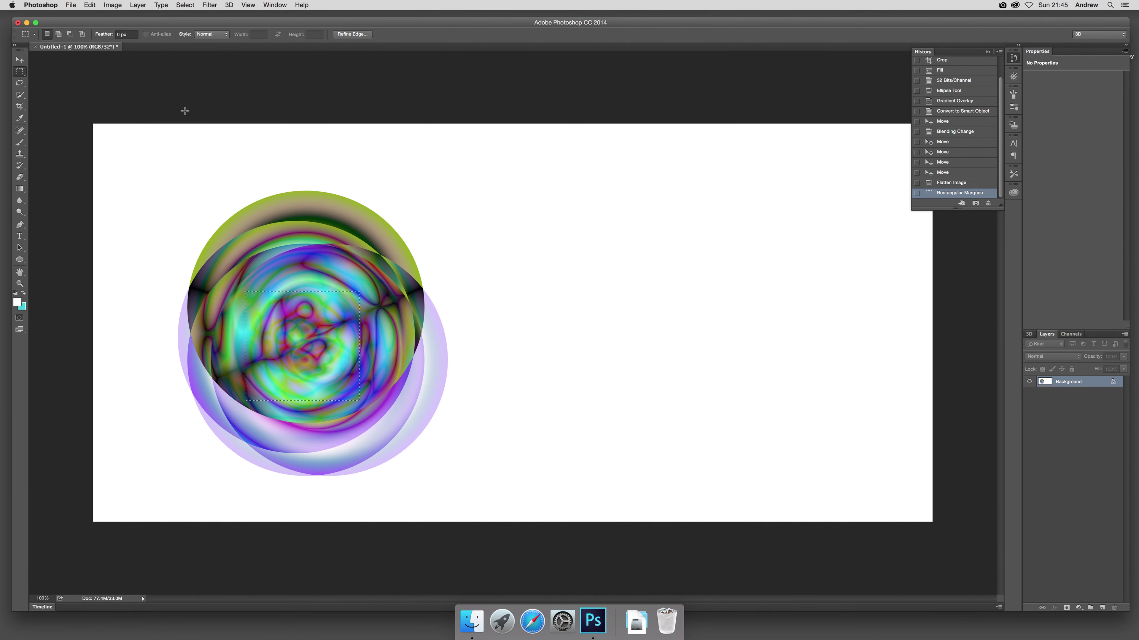
Step: Define the selected square as Pattern 7, then revert to the blank white canvas
{"action": "left_click", "coordinate": [89, 5]}
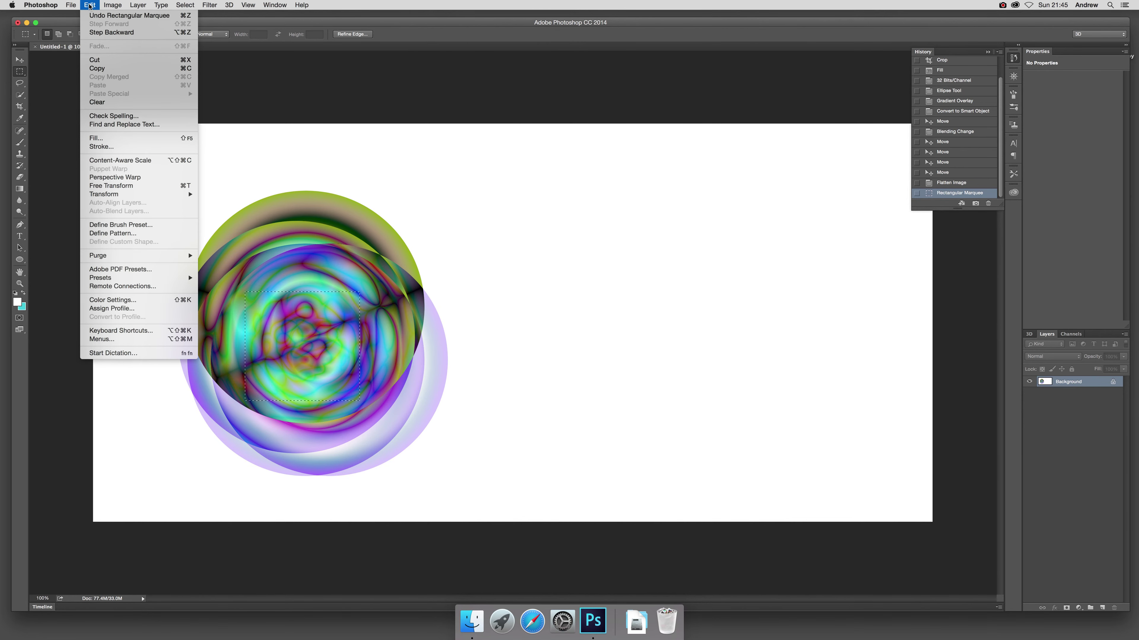
{"action": "left_click", "coordinate": [110, 236]}
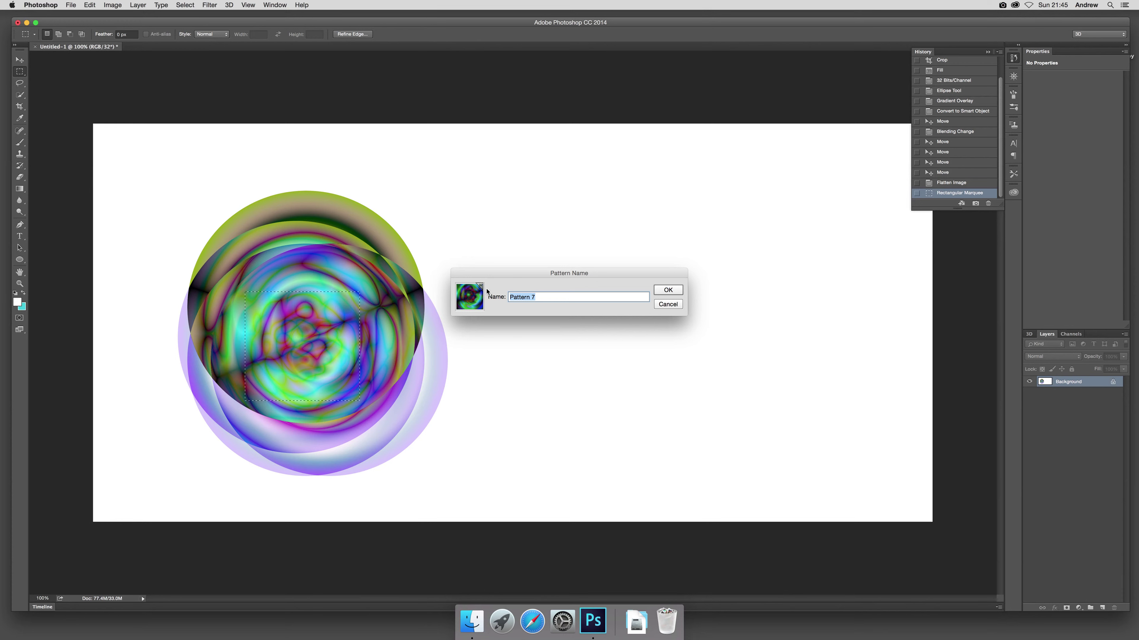
{"action": "left_click", "coordinate": [668, 291]}
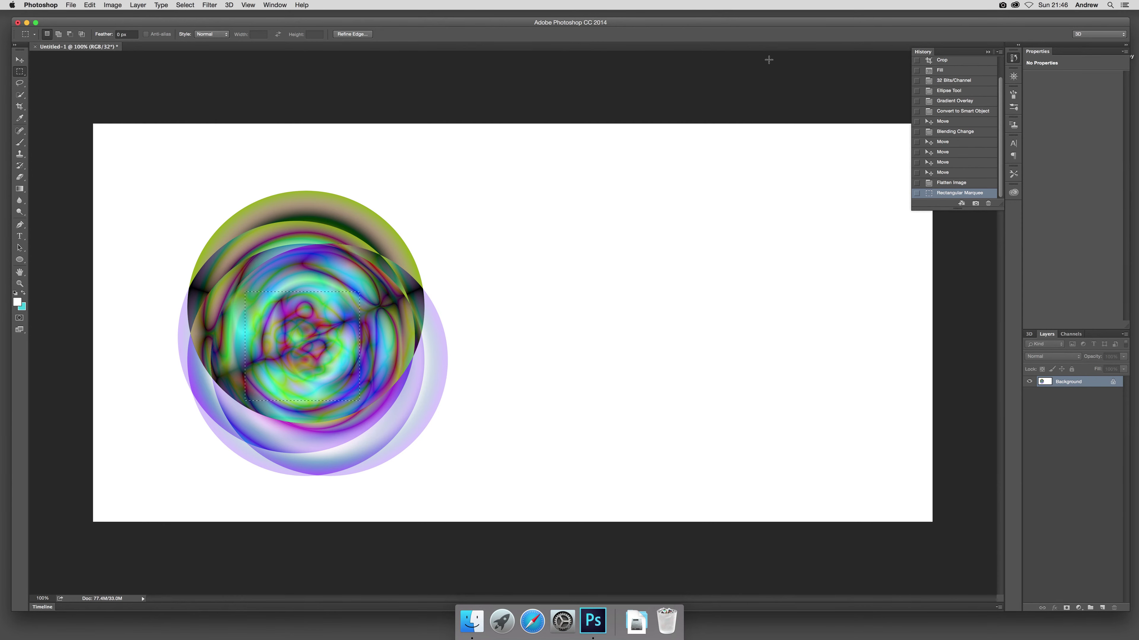
{"action": "left_click", "coordinate": [953, 81]}
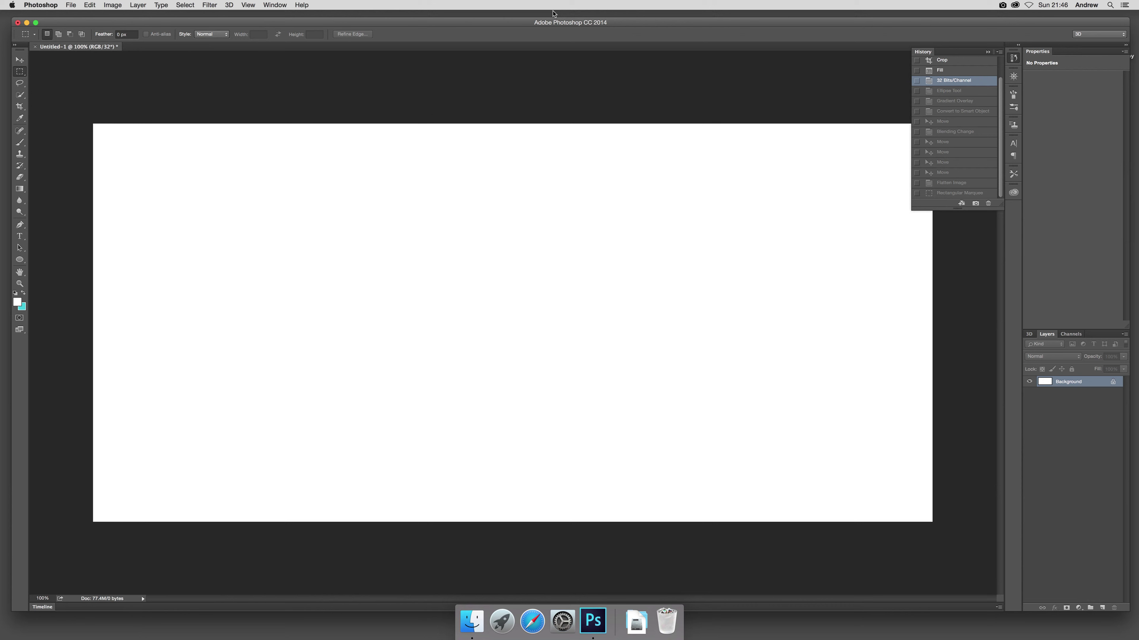
Step: Try a new Pattern fill layer, browse its patterns, then cancel it
{"action": "left_click", "coordinate": [95, 5]}
{"action": "mouse_move", "coordinate": [137, 5]}
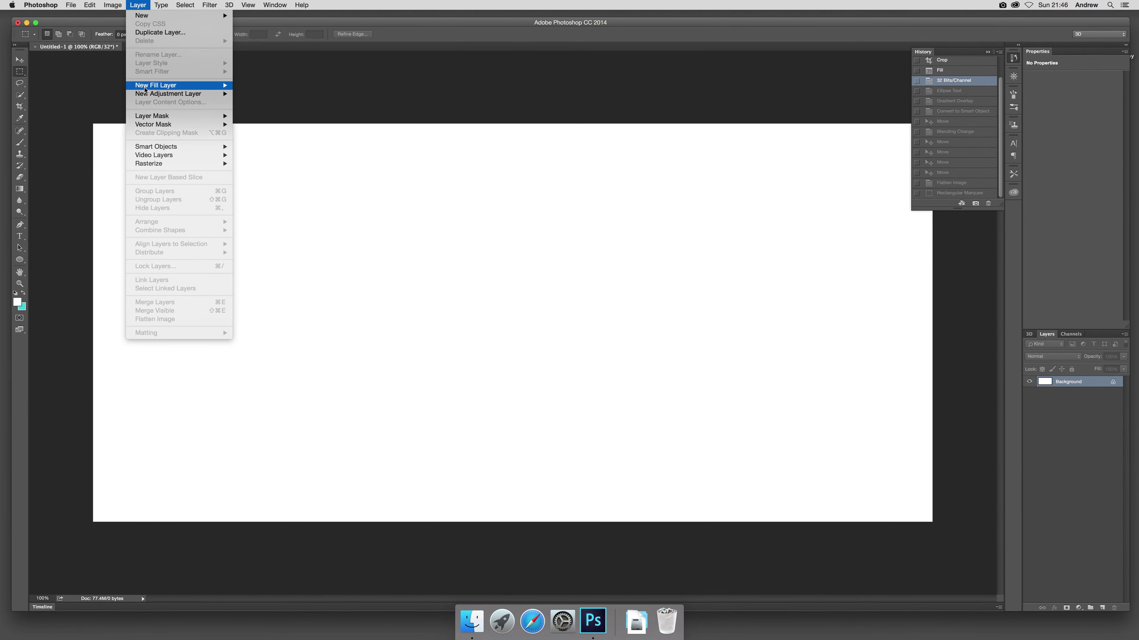
{"action": "mouse_move", "coordinate": [145, 90]}
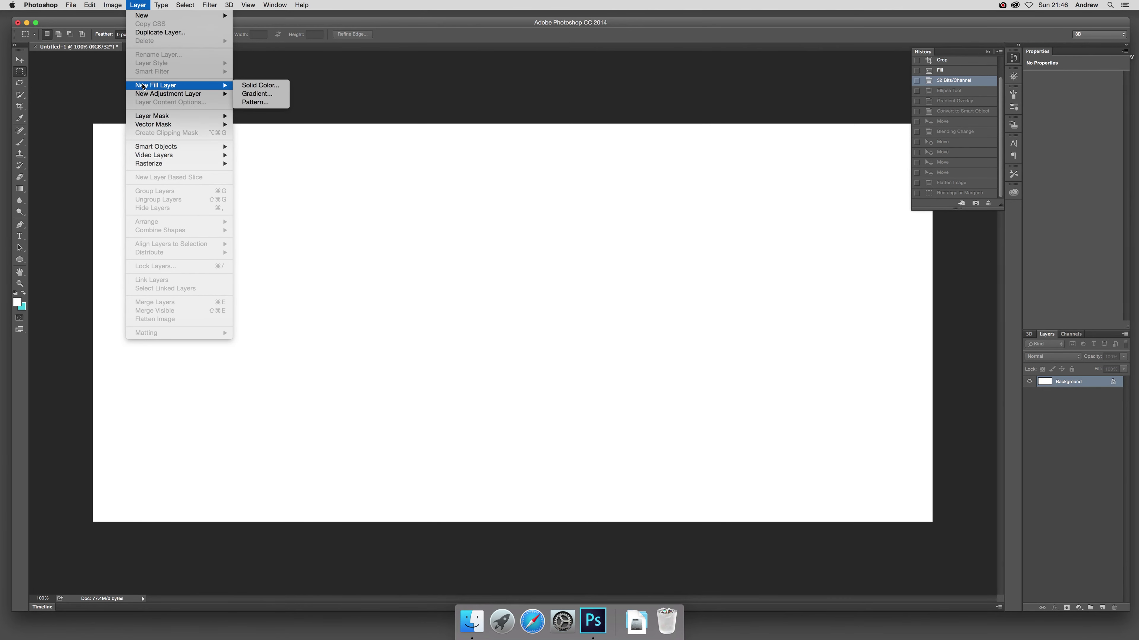
{"action": "left_click", "coordinate": [254, 102]}
{"action": "left_click", "coordinate": [656, 277]}
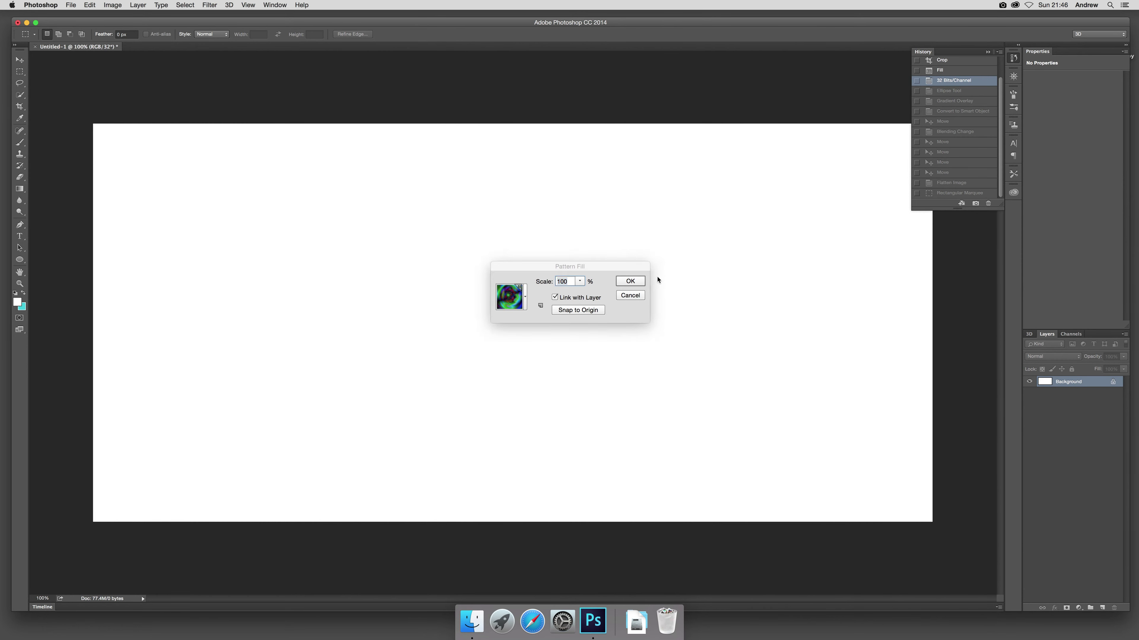
{"action": "left_click", "coordinate": [524, 295]}
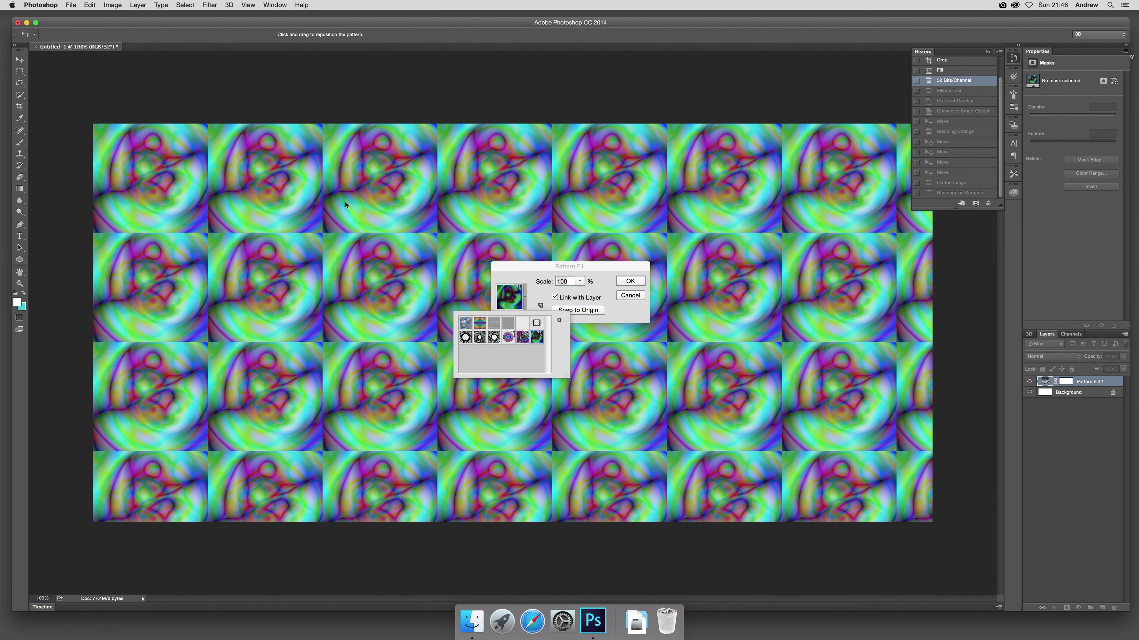
{"action": "left_click", "coordinate": [629, 296]}
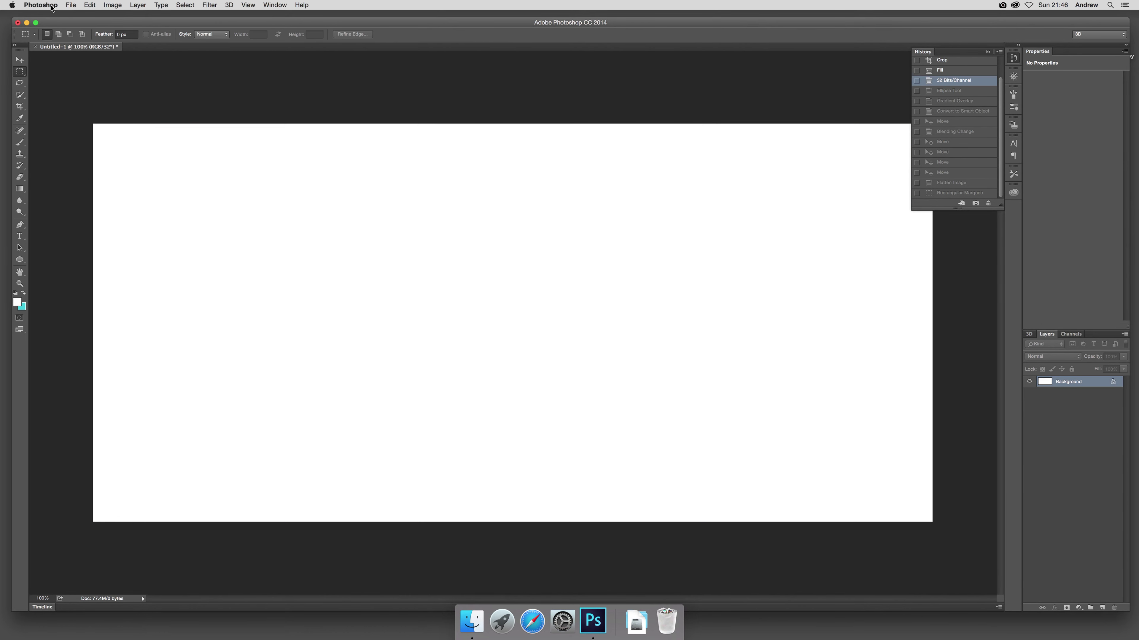
Step: Fill with Pattern contents using the new psychedelic pattern and the Random Fill script
{"action": "left_click", "coordinate": [90, 5]}
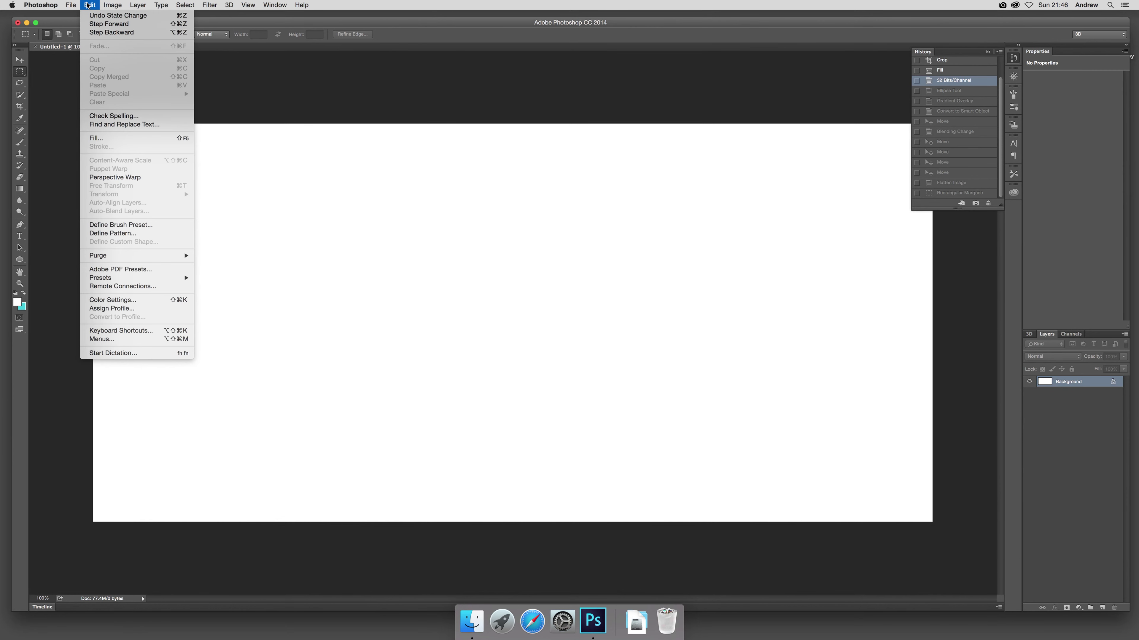
{"action": "left_click", "coordinate": [97, 139]}
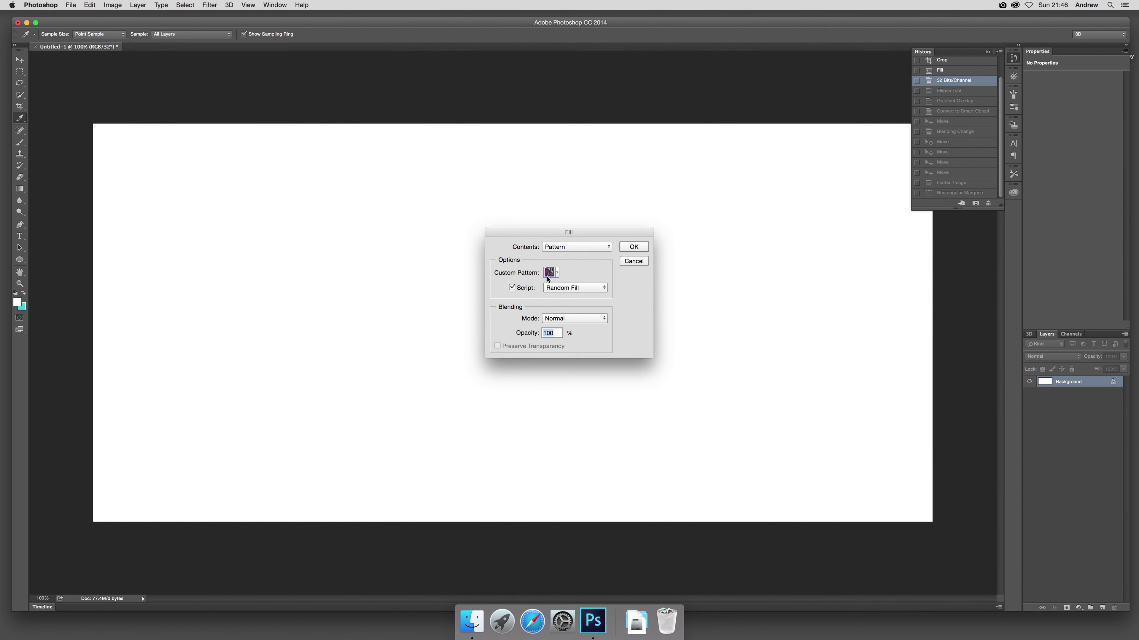
{"action": "left_click", "coordinate": [557, 273]}
{"action": "left_click", "coordinate": [577, 307]}
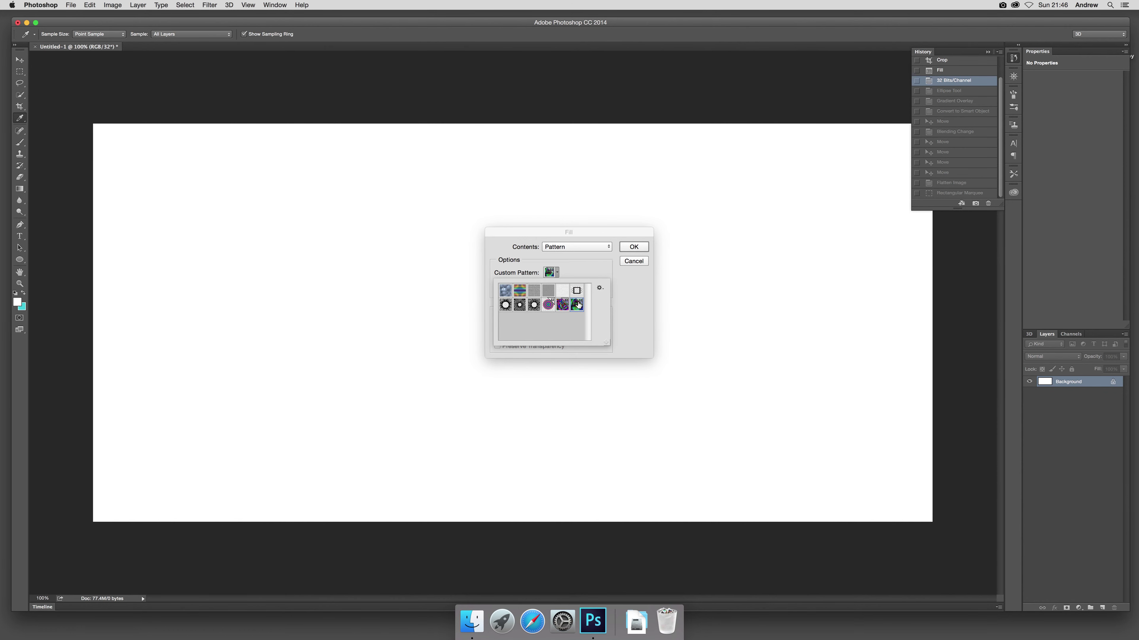
{"action": "left_click", "coordinate": [626, 296]}
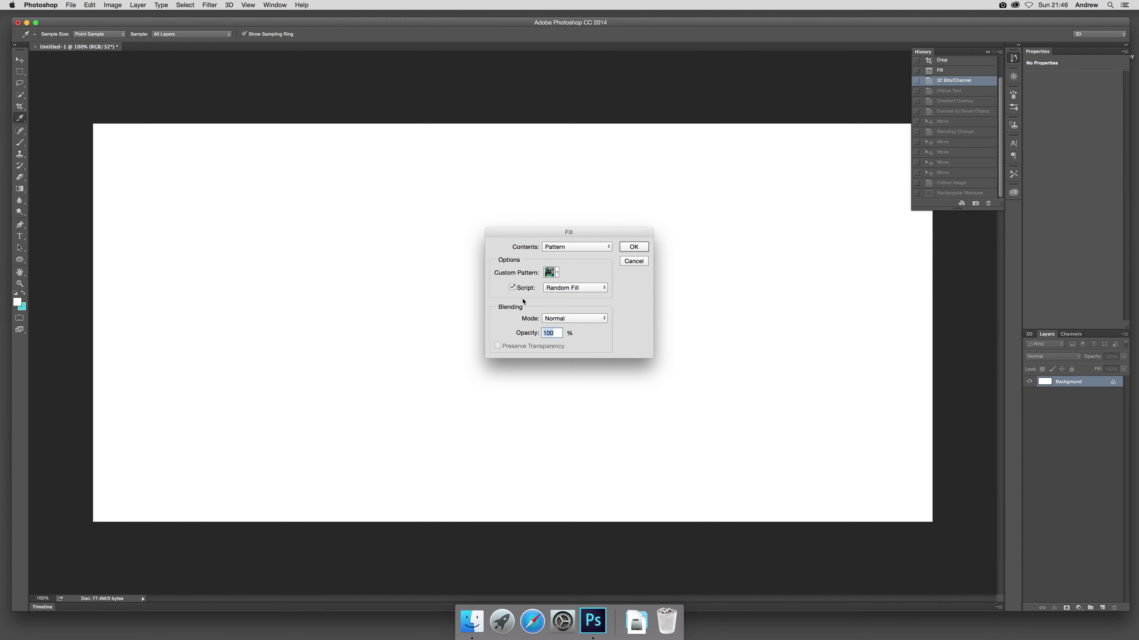
{"action": "left_click", "coordinate": [634, 247]}
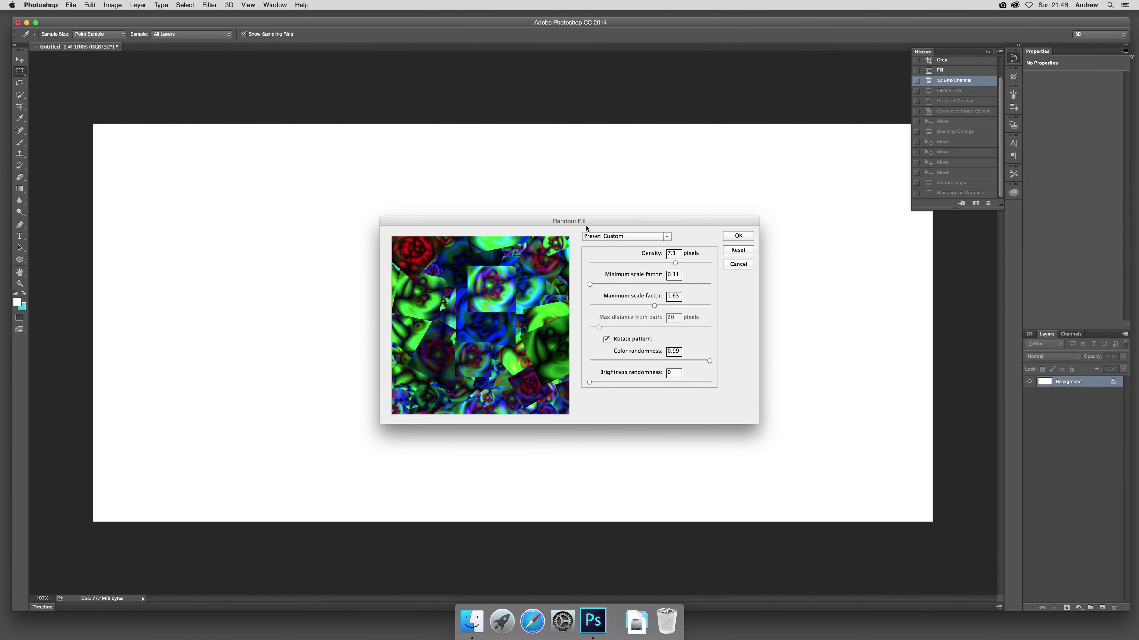
Step: Set Random Fill colour randomness to 0.6 and density to 7.4, then apply it
{"action": "left_click_drag", "start_coordinate": [586, 227], "coordinate": [607, 168]}
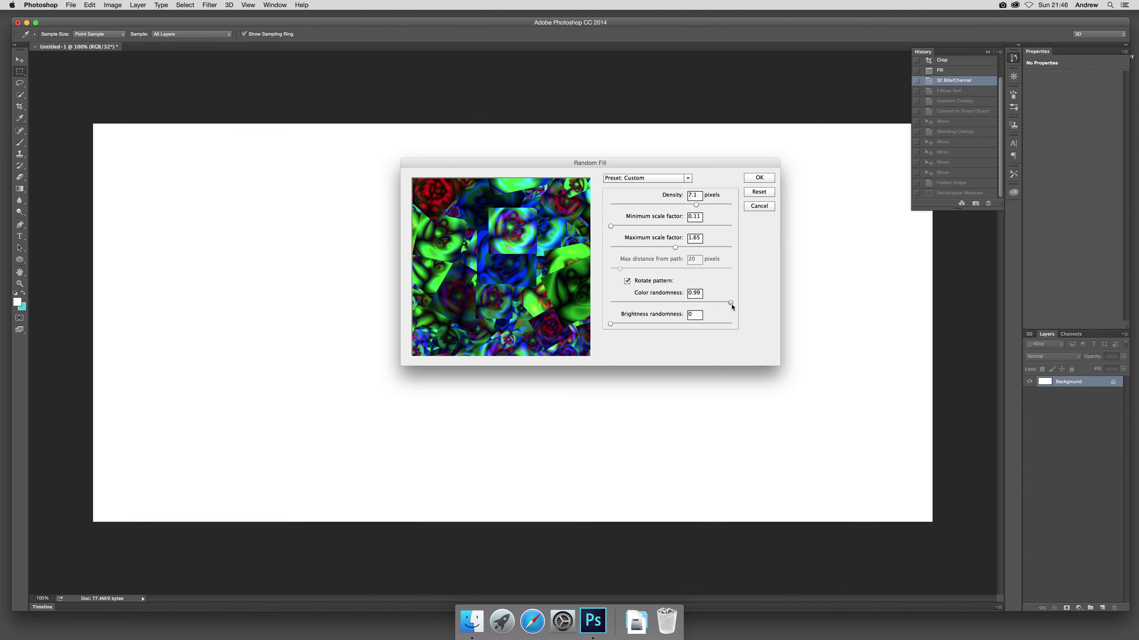
{"action": "left_click_drag", "start_coordinate": [730, 303], "coordinate": [667, 306]}
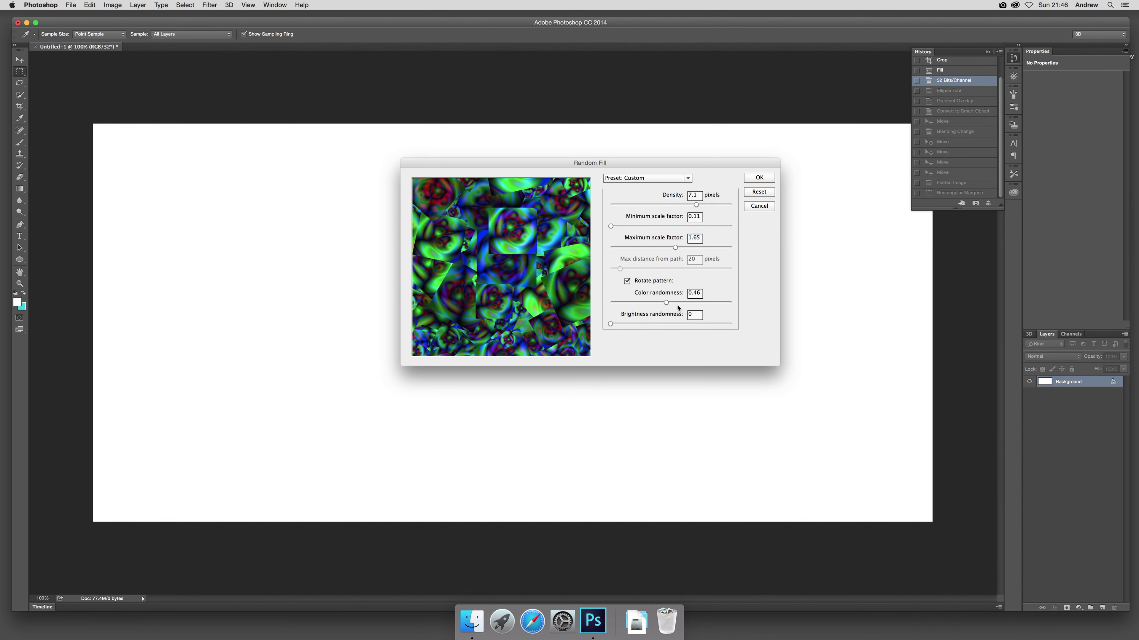
{"action": "left_click_drag", "start_coordinate": [666, 304], "coordinate": [682, 303]}
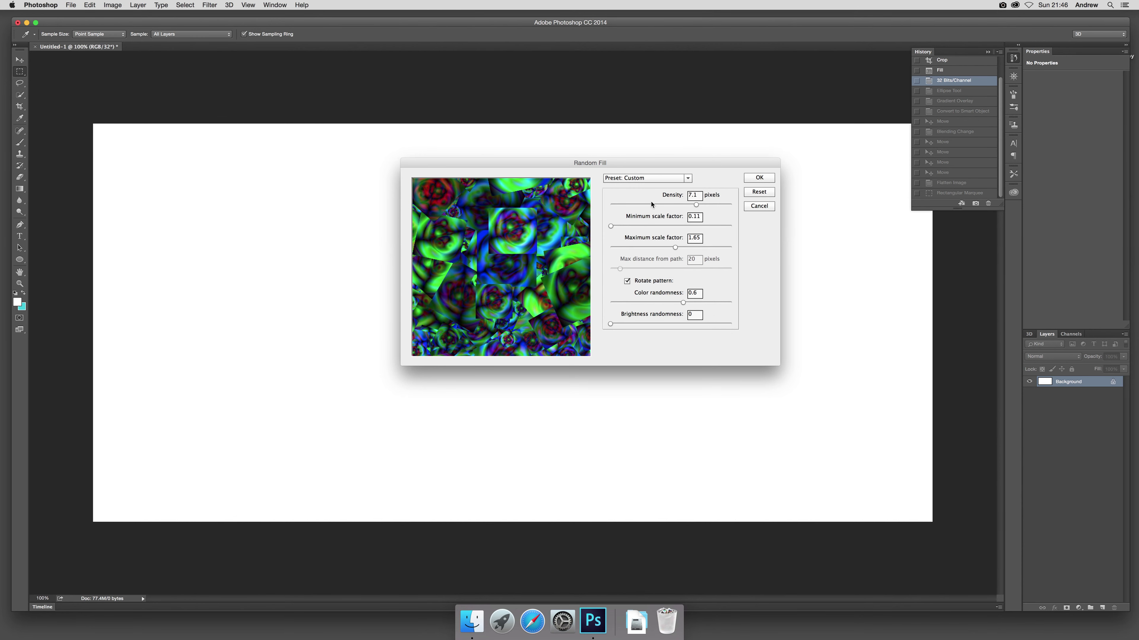
{"action": "left_click_drag", "start_coordinate": [695, 204], "coordinate": [700, 205]}
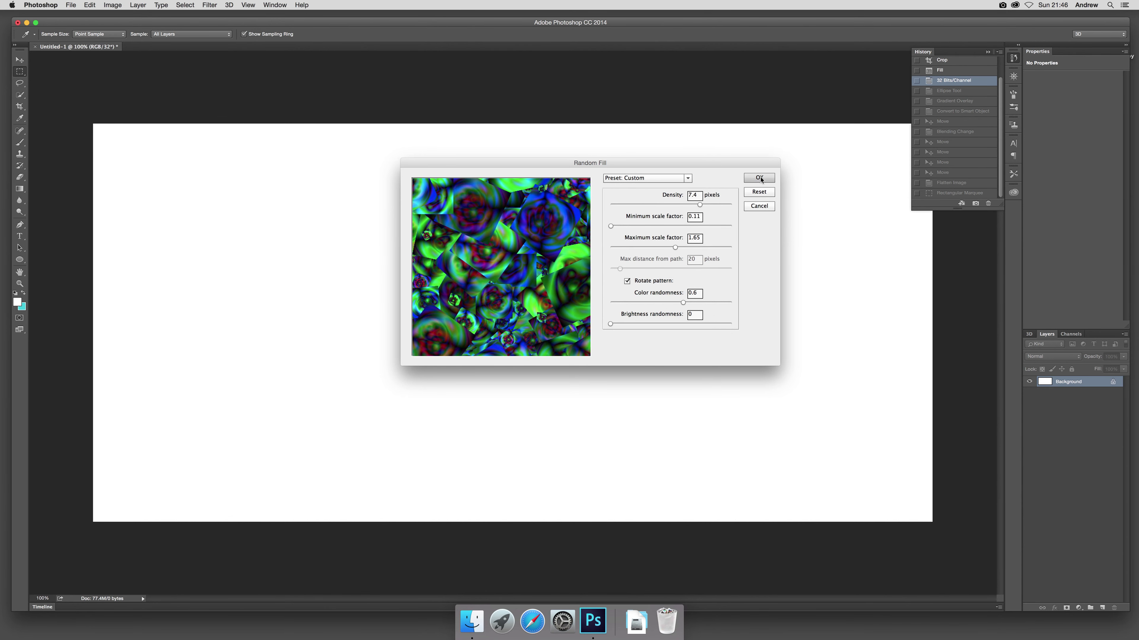
{"action": "left_click", "coordinate": [760, 179]}
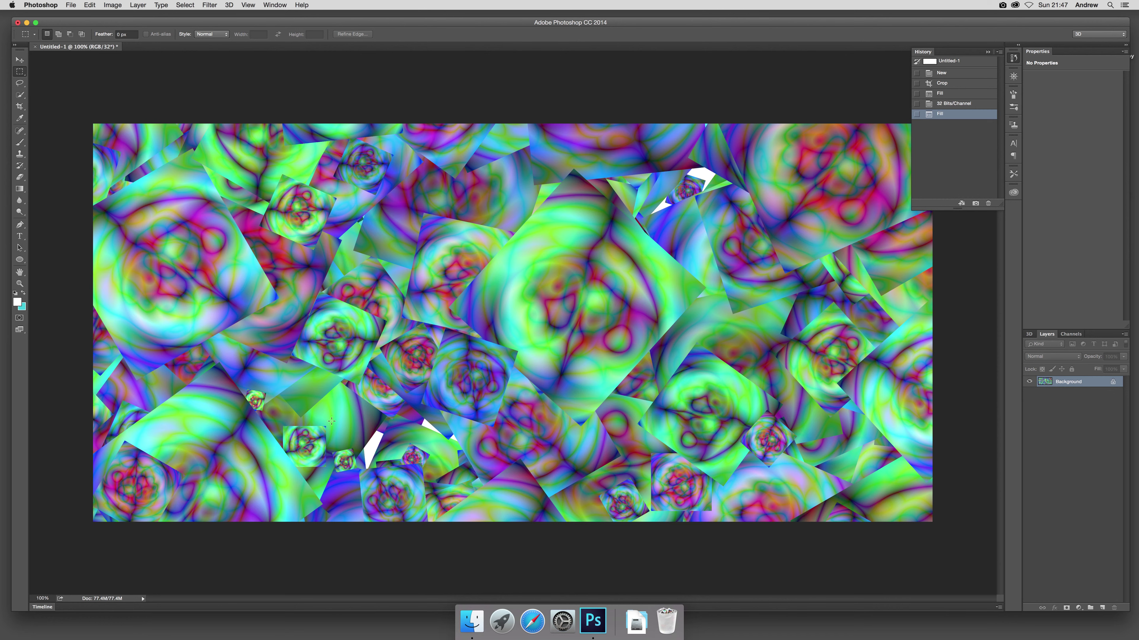
Step: Run the pattern Fill again with Random Fill density raised to 8.8 and apply it
{"action": "left_click", "coordinate": [143, 5]}
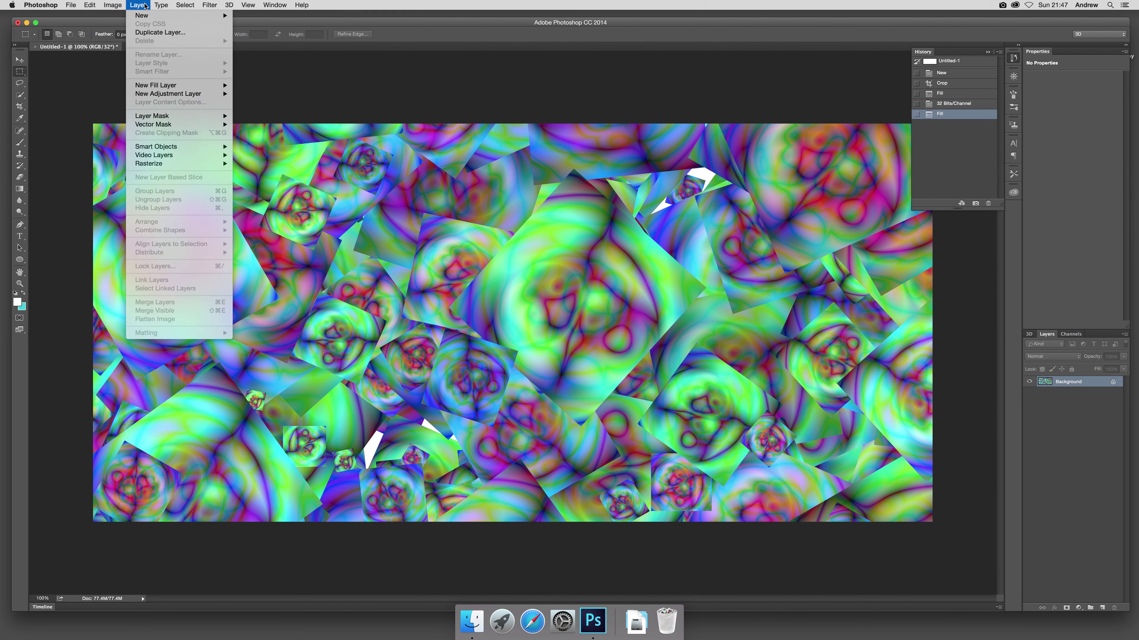
{"action": "mouse_move", "coordinate": [144, 17]}
{"action": "mouse_move", "coordinate": [90, 6]}
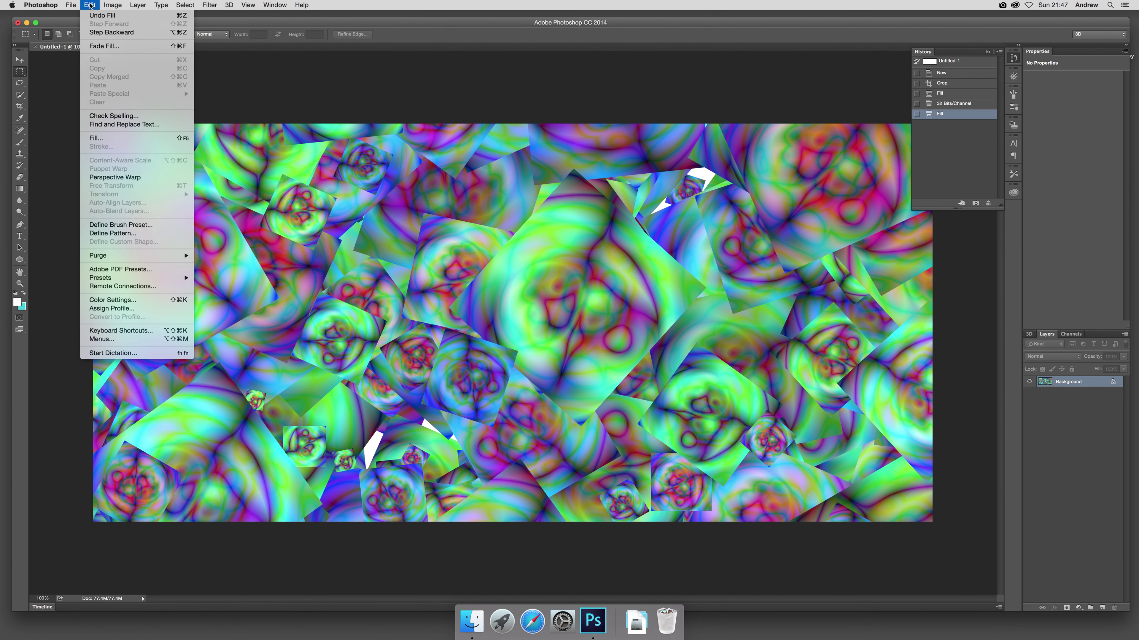
{"action": "left_click", "coordinate": [92, 138]}
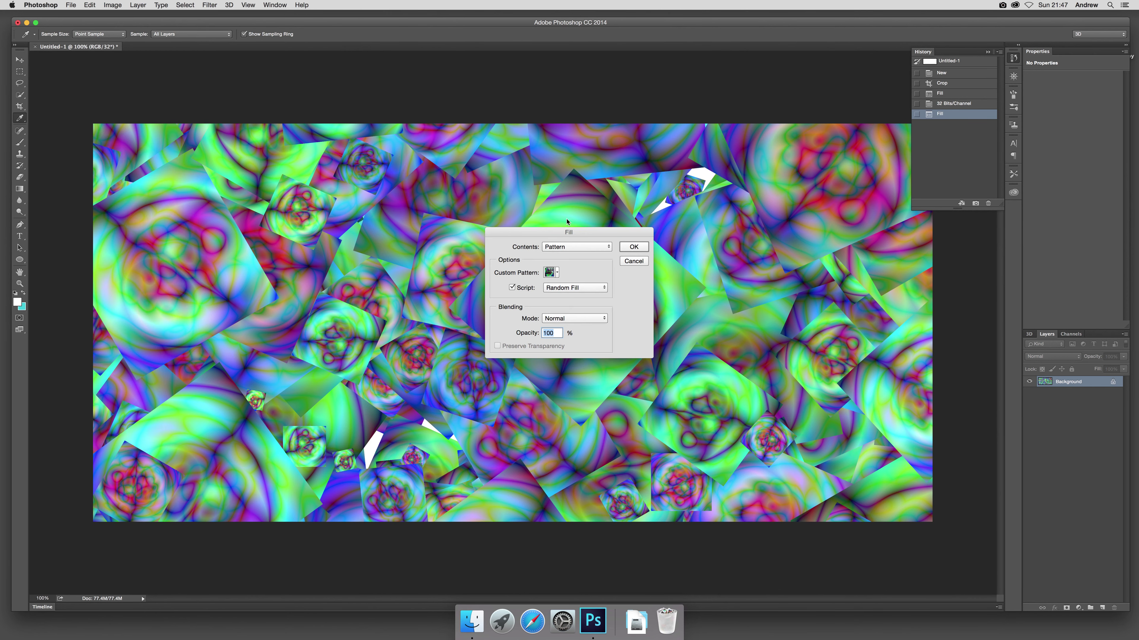
{"action": "left_click", "coordinate": [633, 247]}
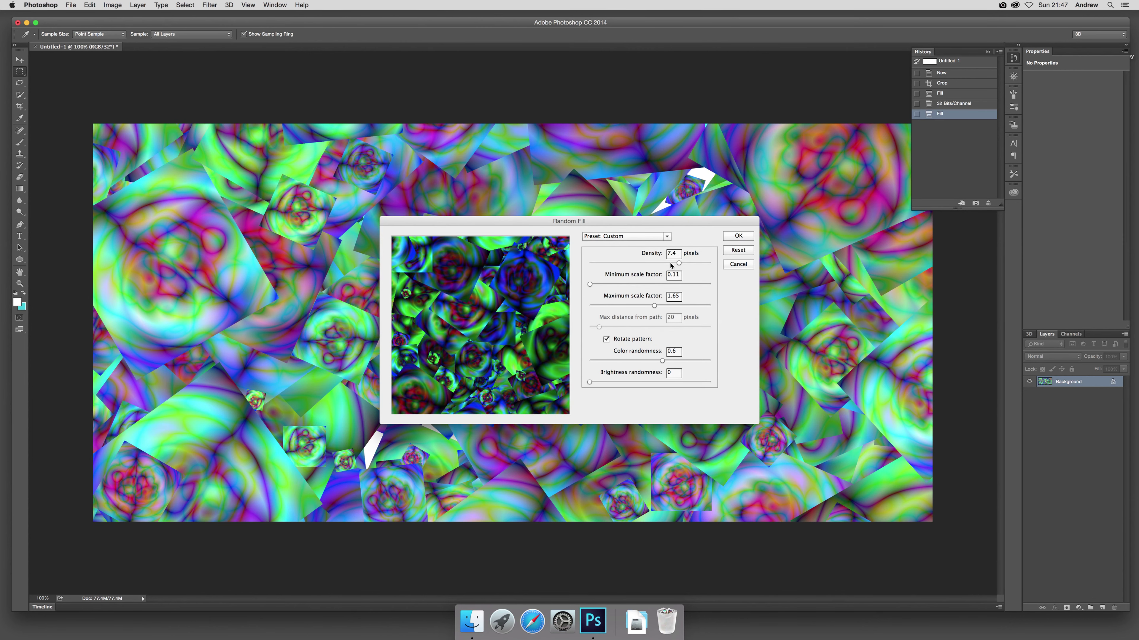
{"action": "left_click_drag", "start_coordinate": [680, 265], "coordinate": [697, 265]}
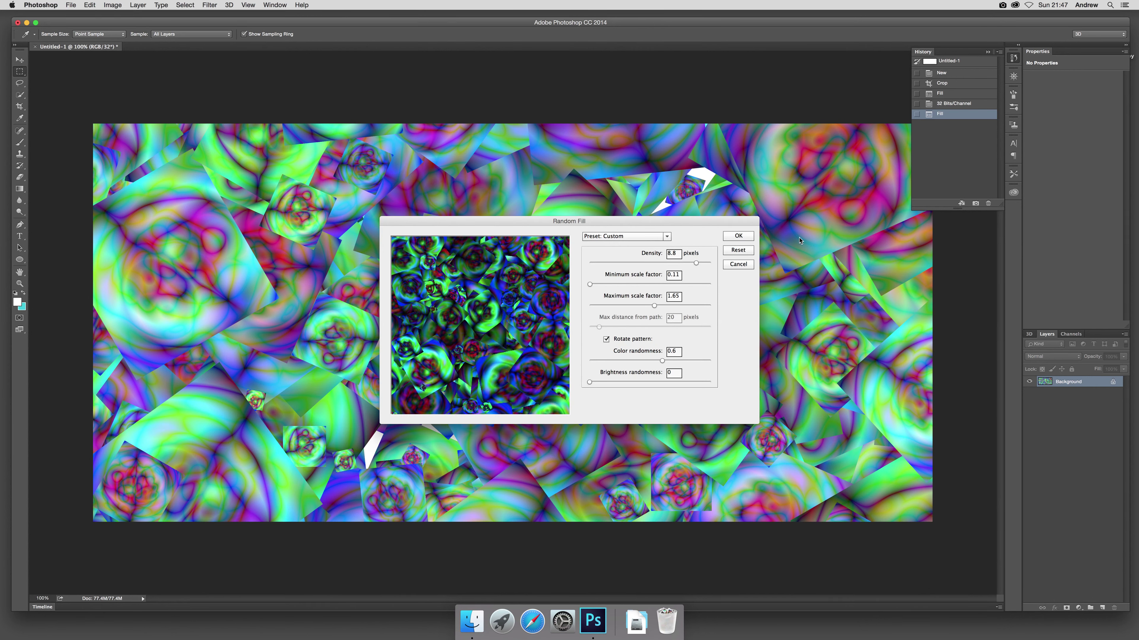
{"action": "left_click", "coordinate": [738, 236]}
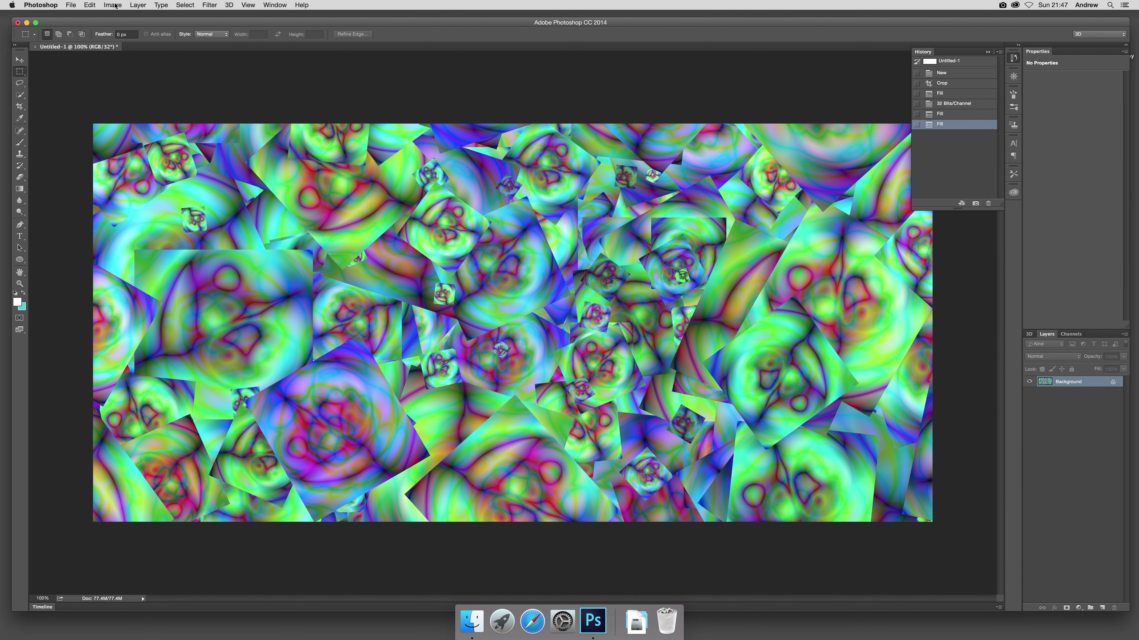
Step: Convert the random-fill image to 8 Bits/Channel, accepting HDR Toning's default Local Adaptation settings
{"action": "left_click", "coordinate": [115, 5]}
{"action": "mouse_move", "coordinate": [113, 16]}
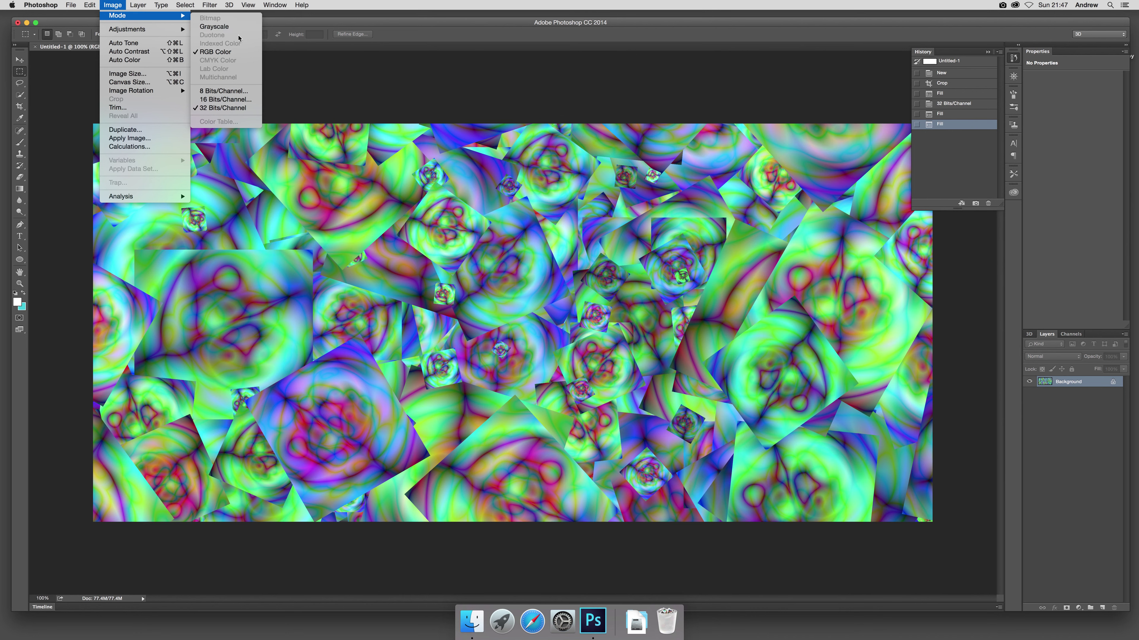
{"action": "left_click", "coordinate": [226, 91]}
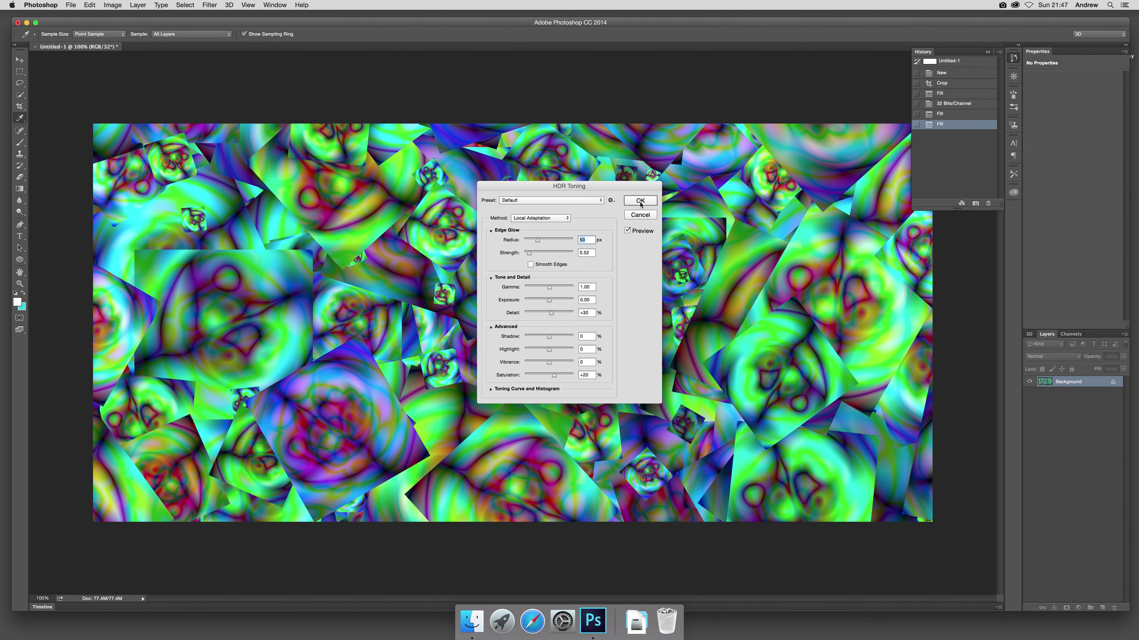
{"action": "left_click", "coordinate": [640, 200]}
{"action": "key", "text": "m"}
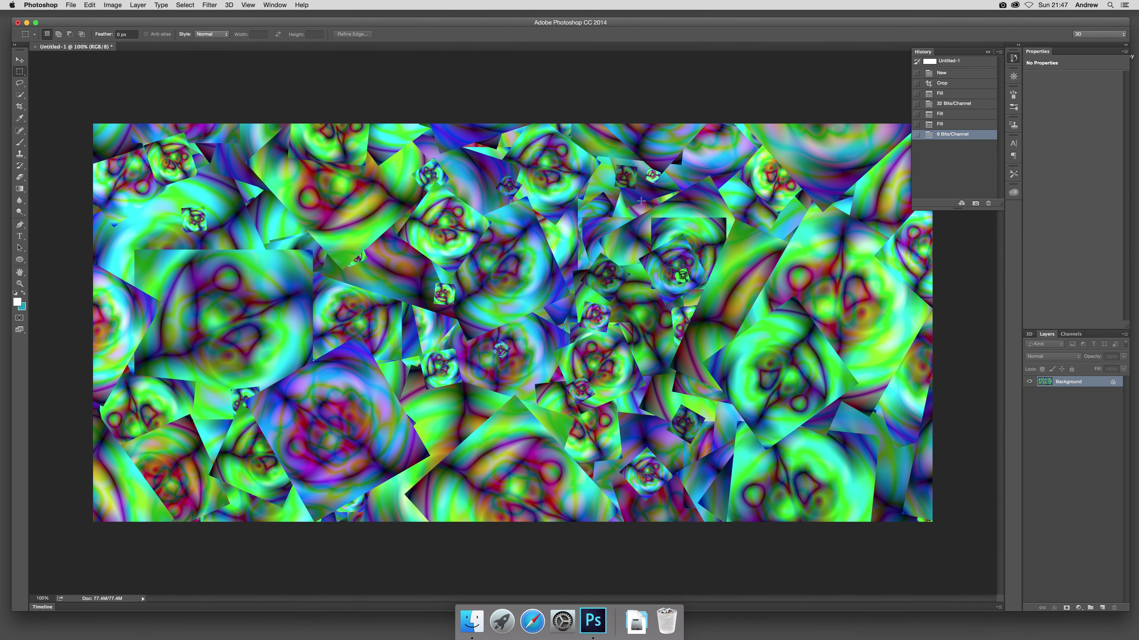